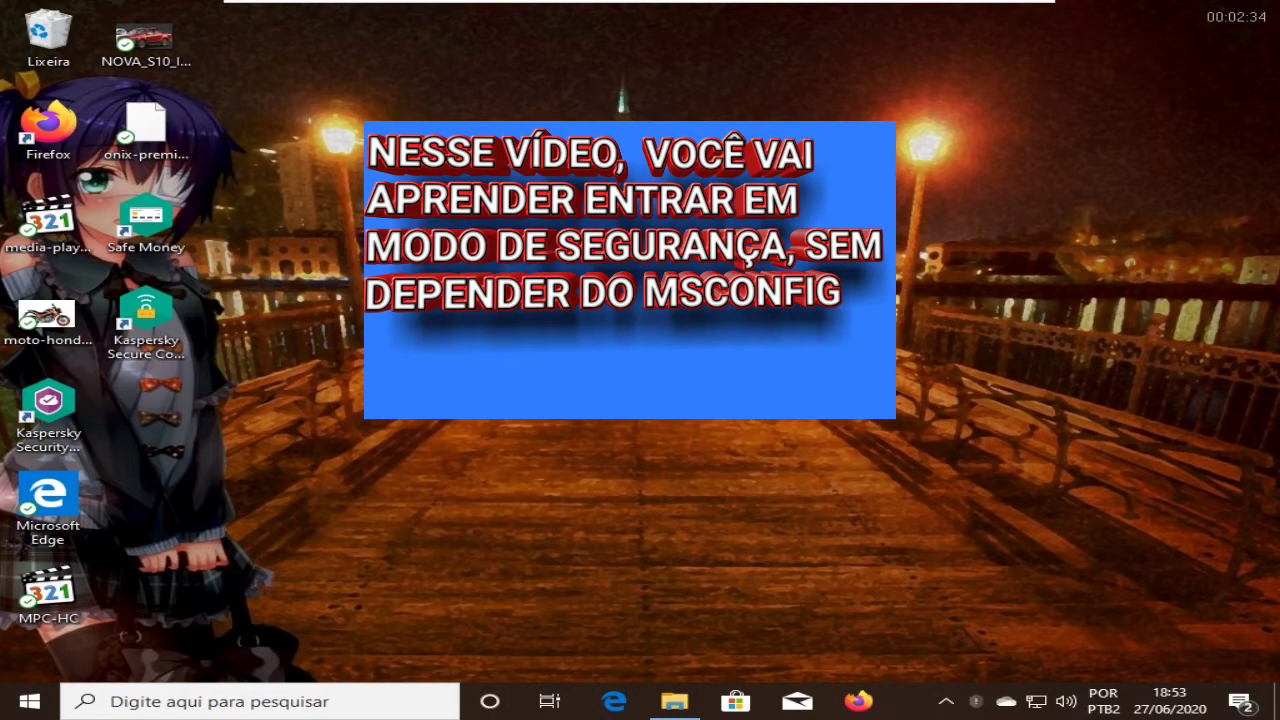
# Step: Run msconfig by picking it from the Run box's Abrir history
pyautogui.press('super+r')
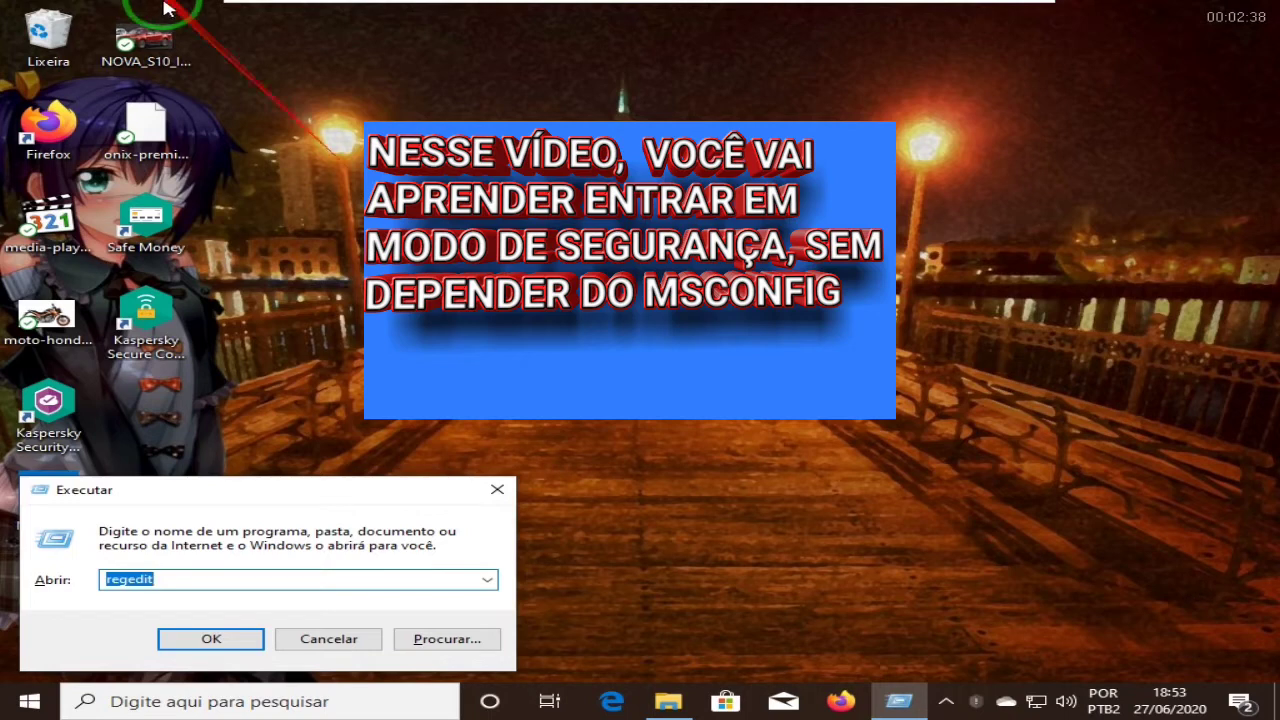
pyautogui.click(486, 578)
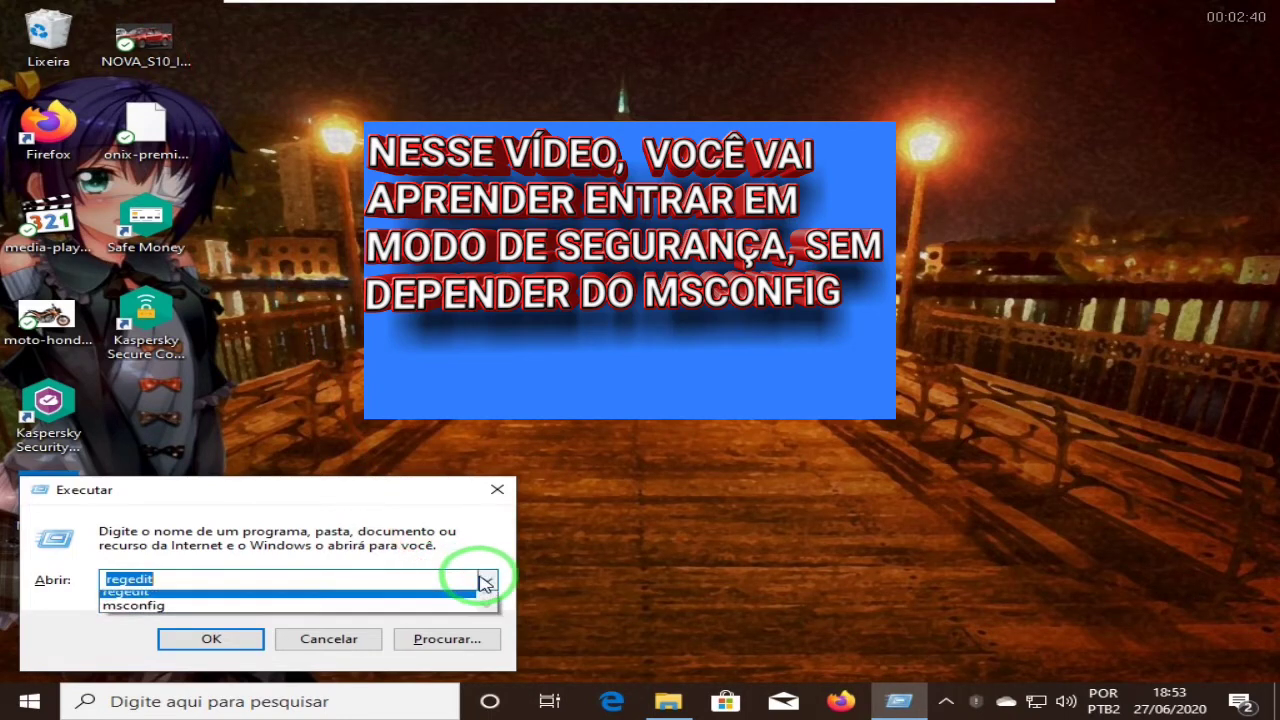
pyautogui.click(160, 613)
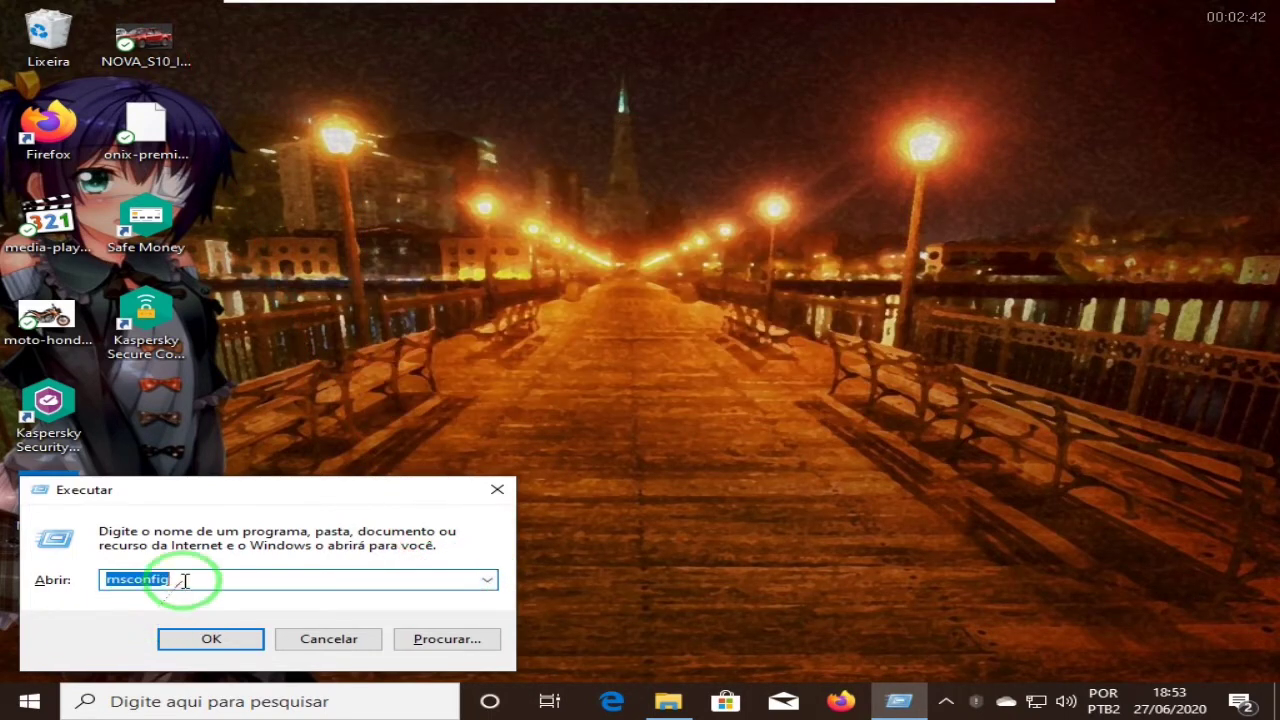
pyautogui.click(210, 632)
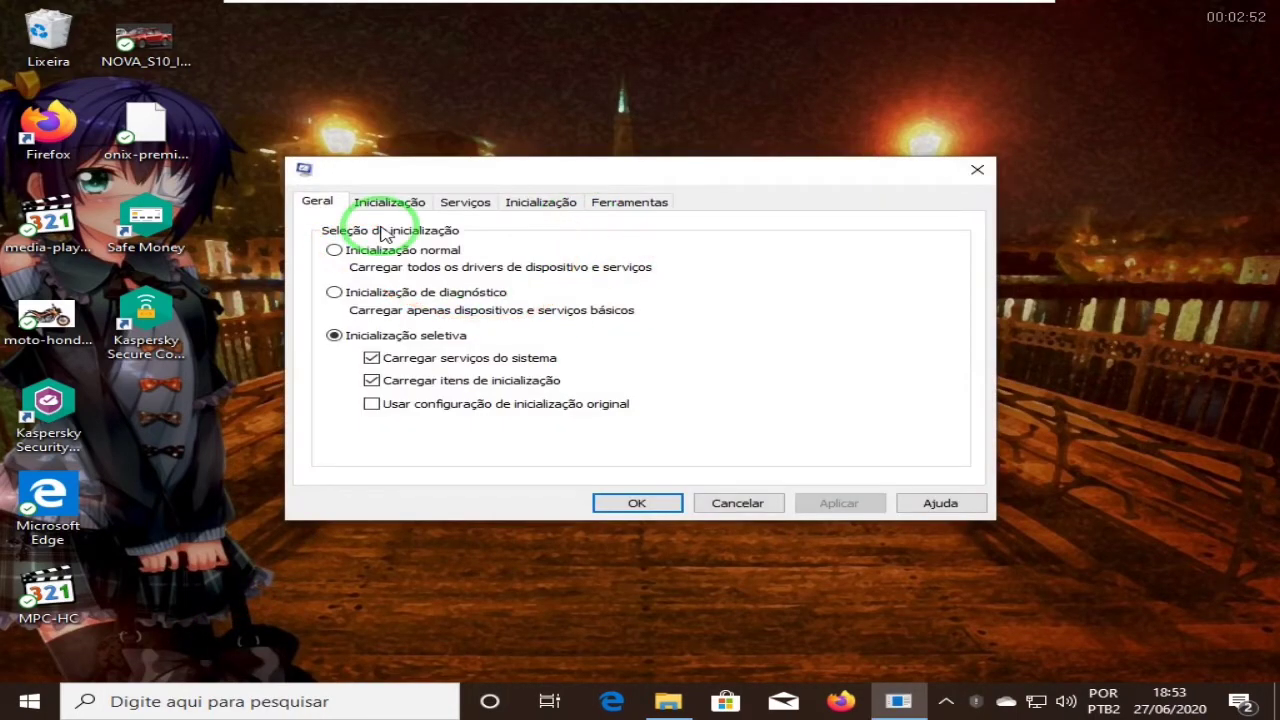
# Step: On the Inicialização tab, tick then untick Inicialização segura, and close System Configuration unchanged
pyautogui.click(376, 205)
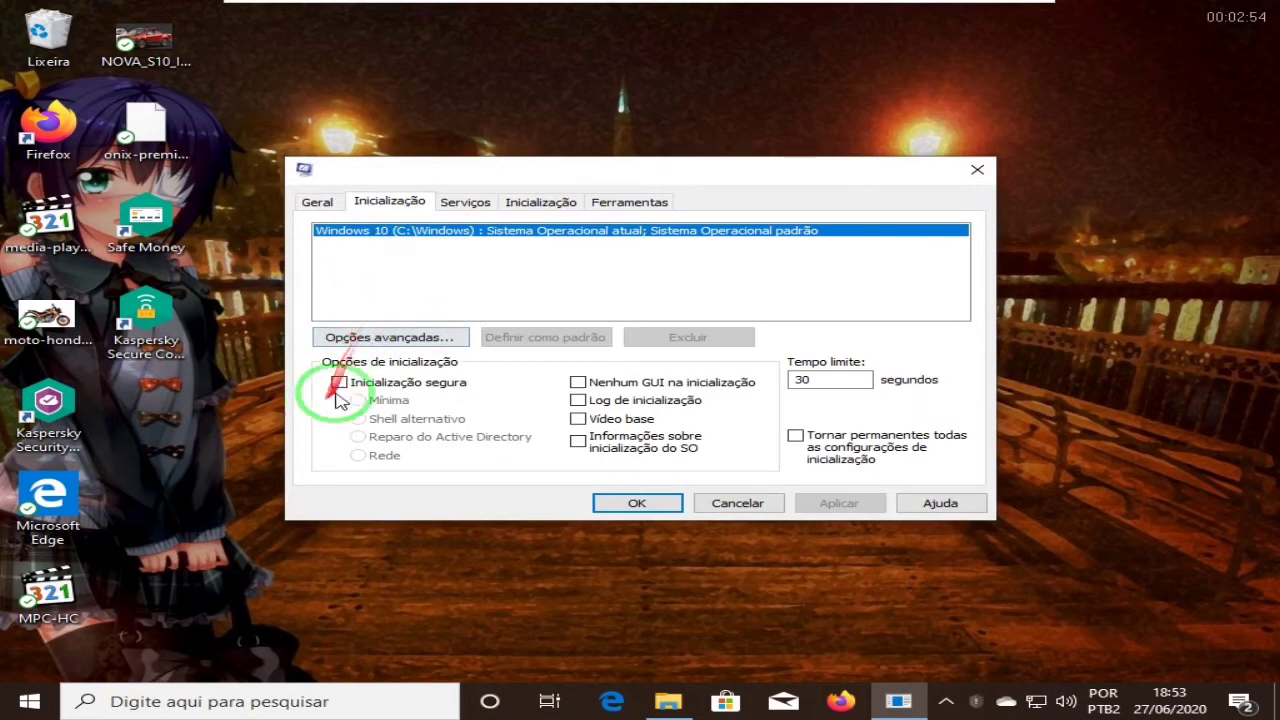
pyautogui.click(338, 386)
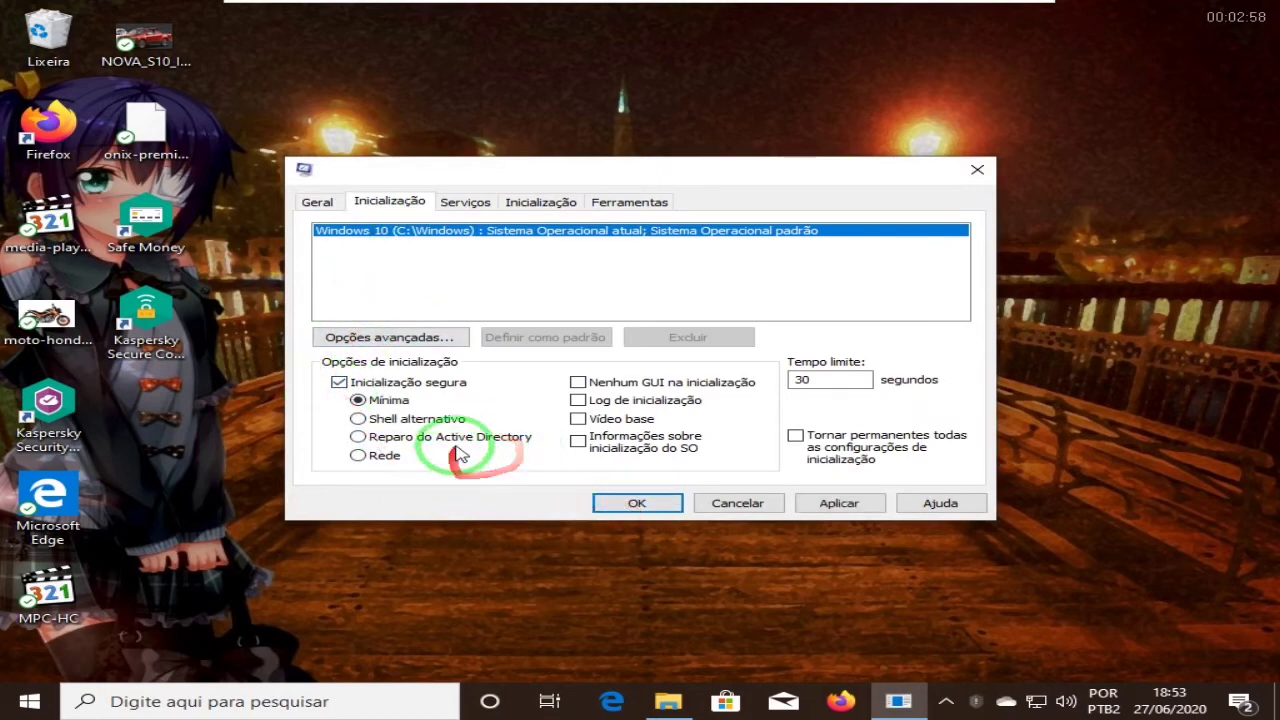
pyautogui.click(339, 382)
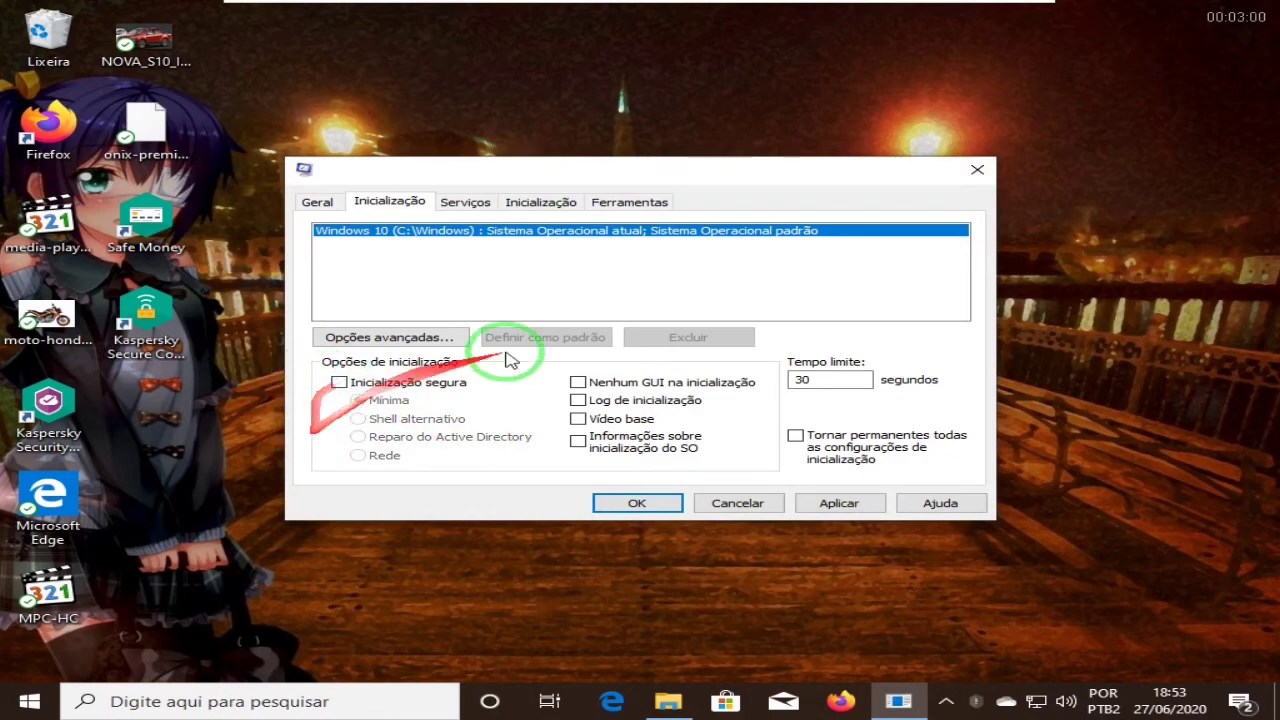
pyautogui.click(968, 170)
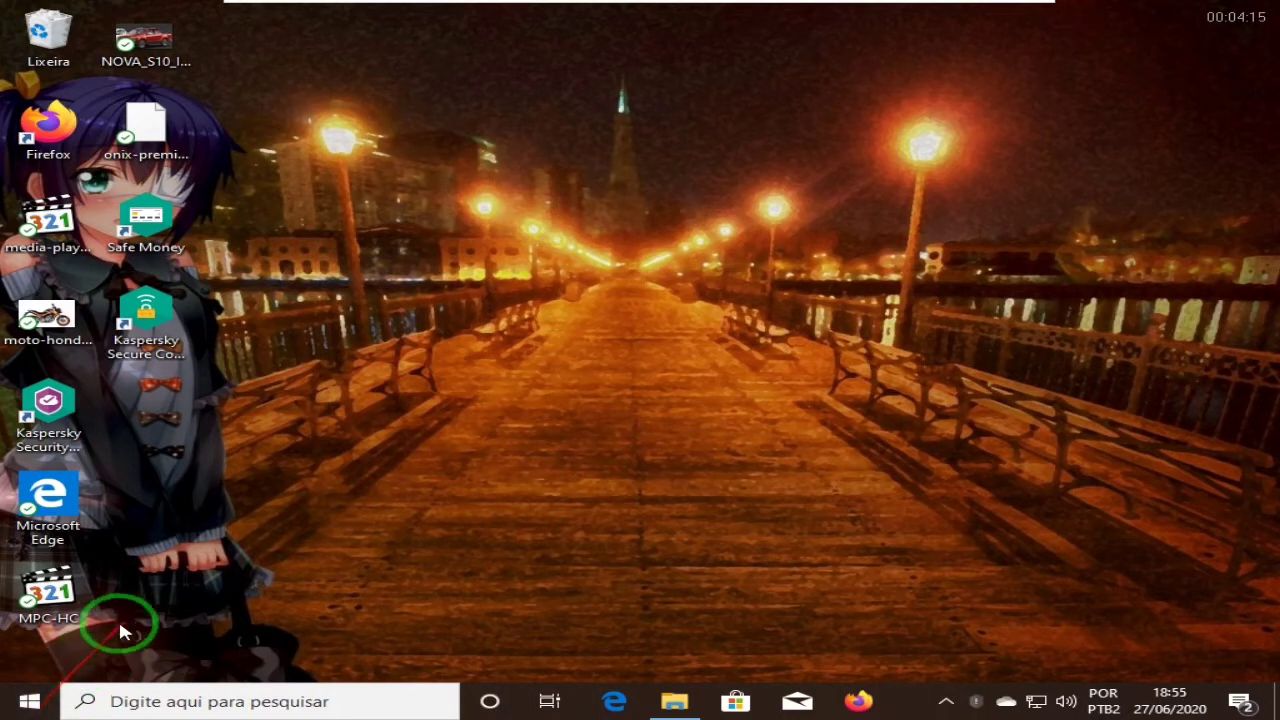
# Step: Shift+Reiniciar from the Start menu's Desligar ou sair to reach advanced startup
pyautogui.rightClick(29, 701)
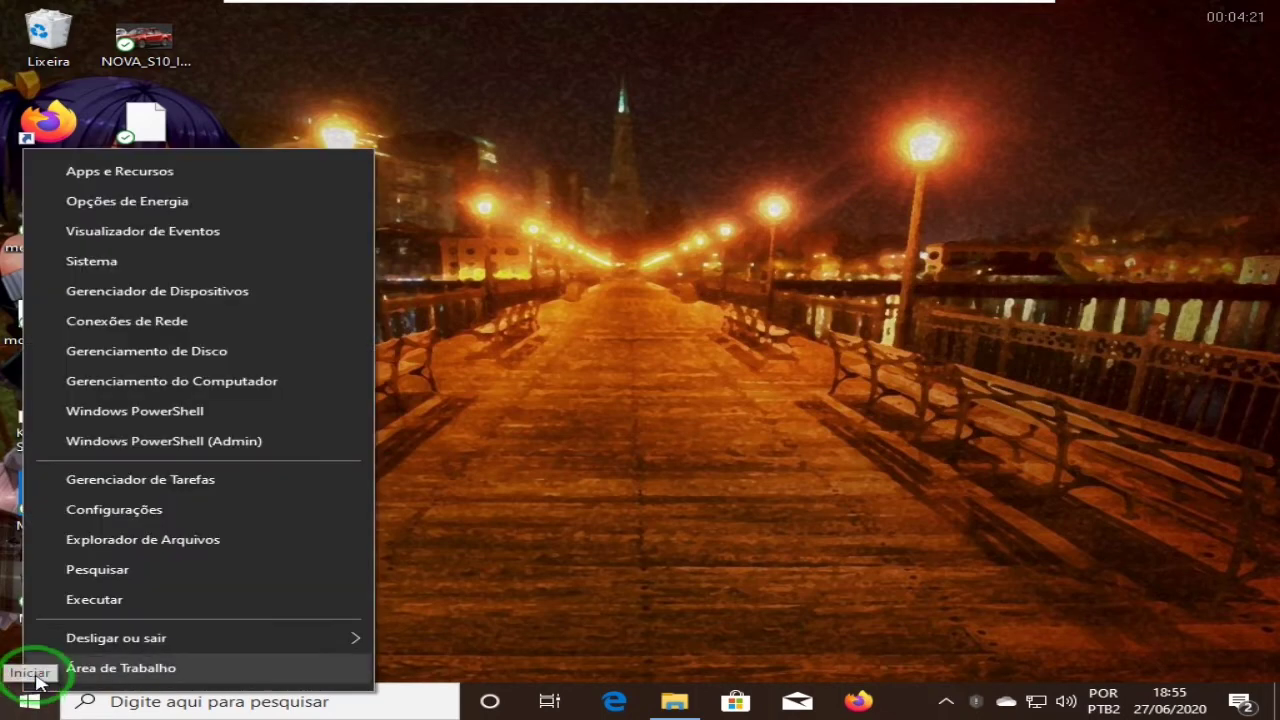
pyautogui.moveTo(72, 648)
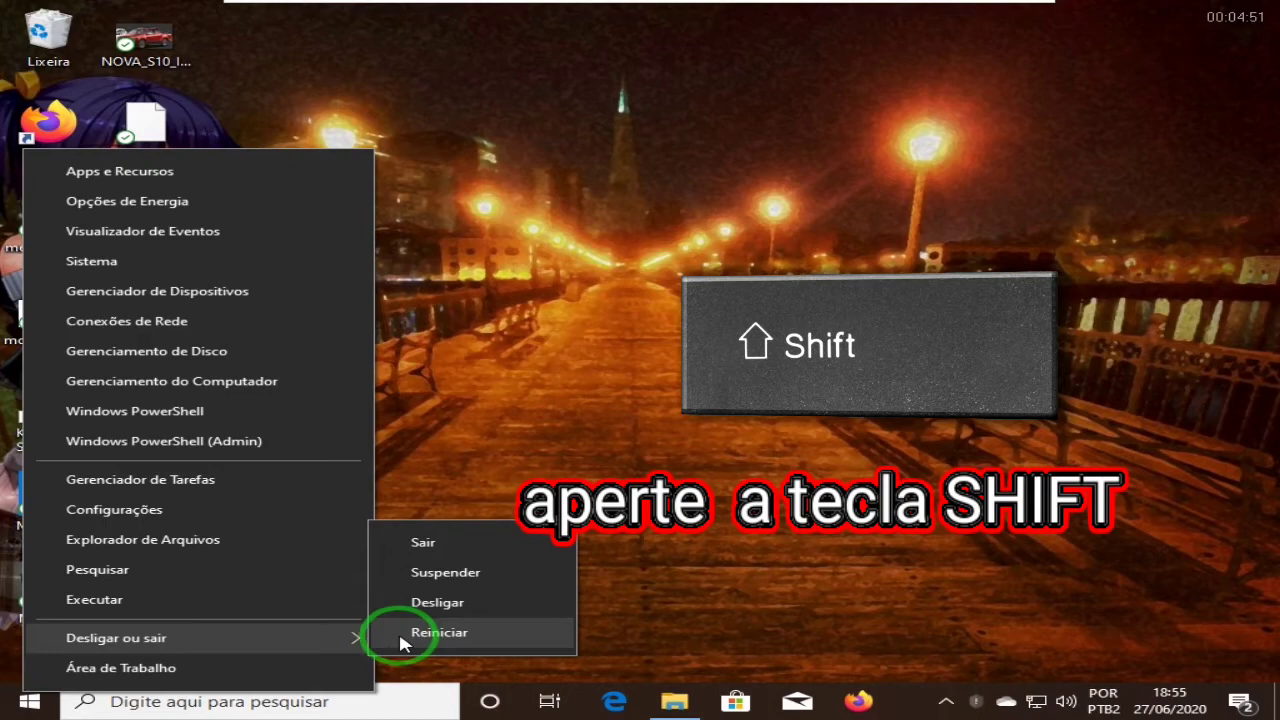
pyautogui.keyDown('shift'); pyautogui.click(400, 636); pyautogui.keyUp('shift')
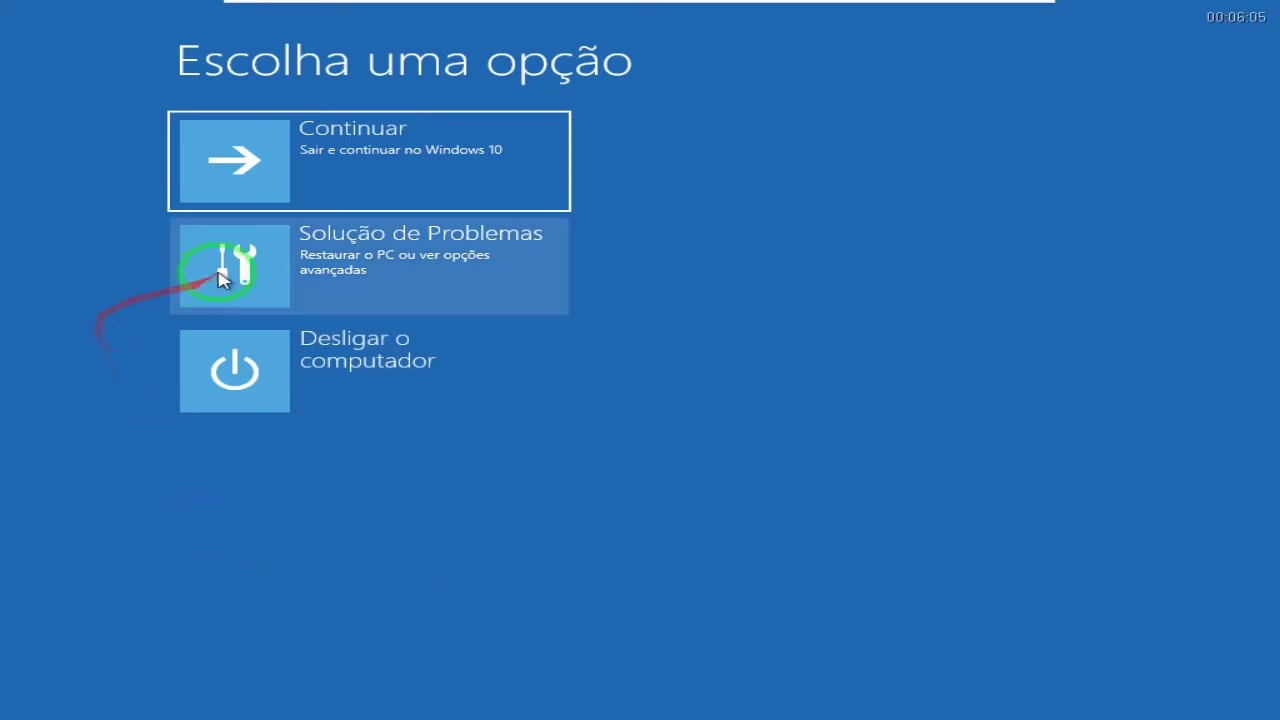
# Step: Go to Solução de Problemas > Opções avançadas > Configurações de Inicialização
pyautogui.click(318, 260)
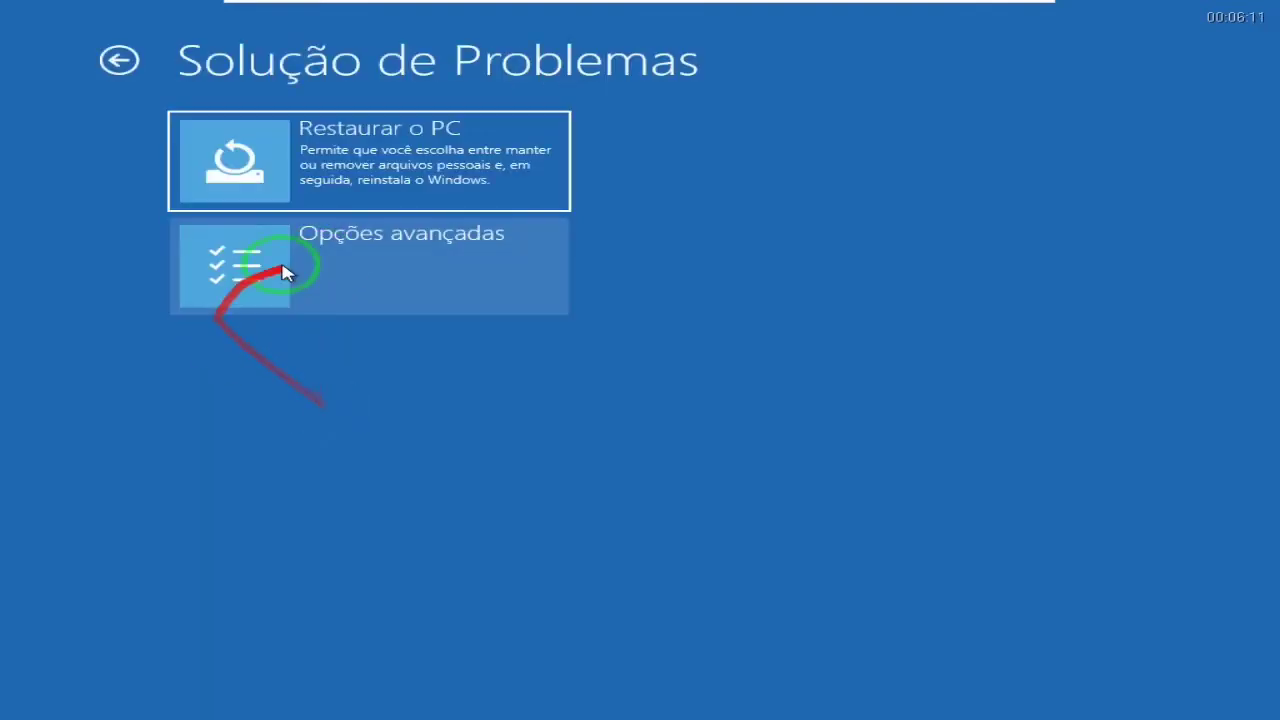
pyautogui.click(337, 263)
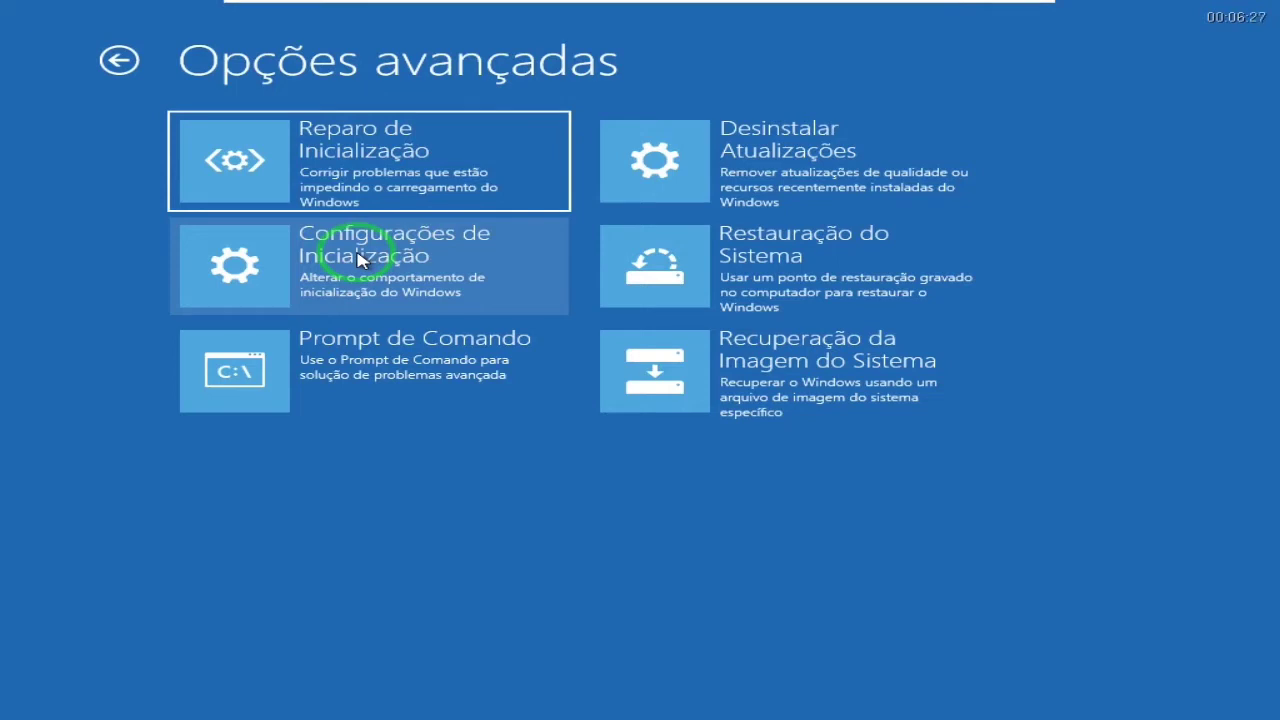
pyautogui.click(360, 258)
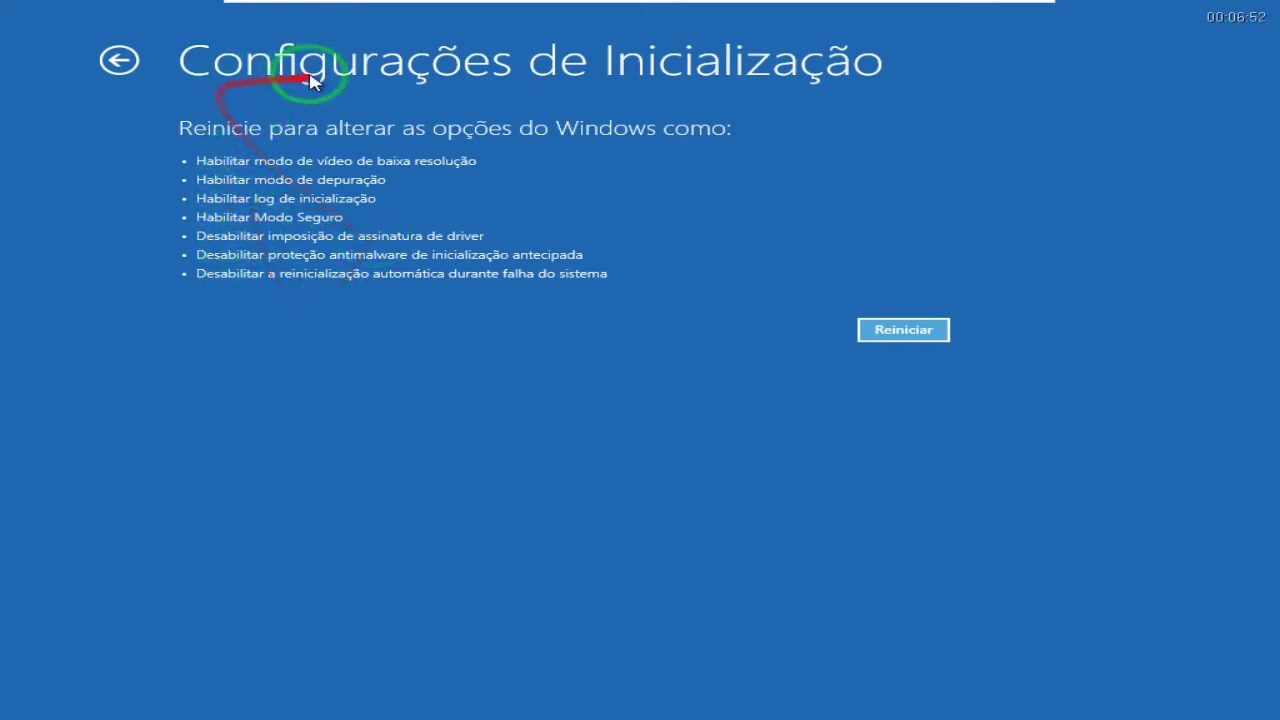
# Step: Restart from Configurações de Inicialização to list the numbered startup options
pyautogui.click(893, 332)
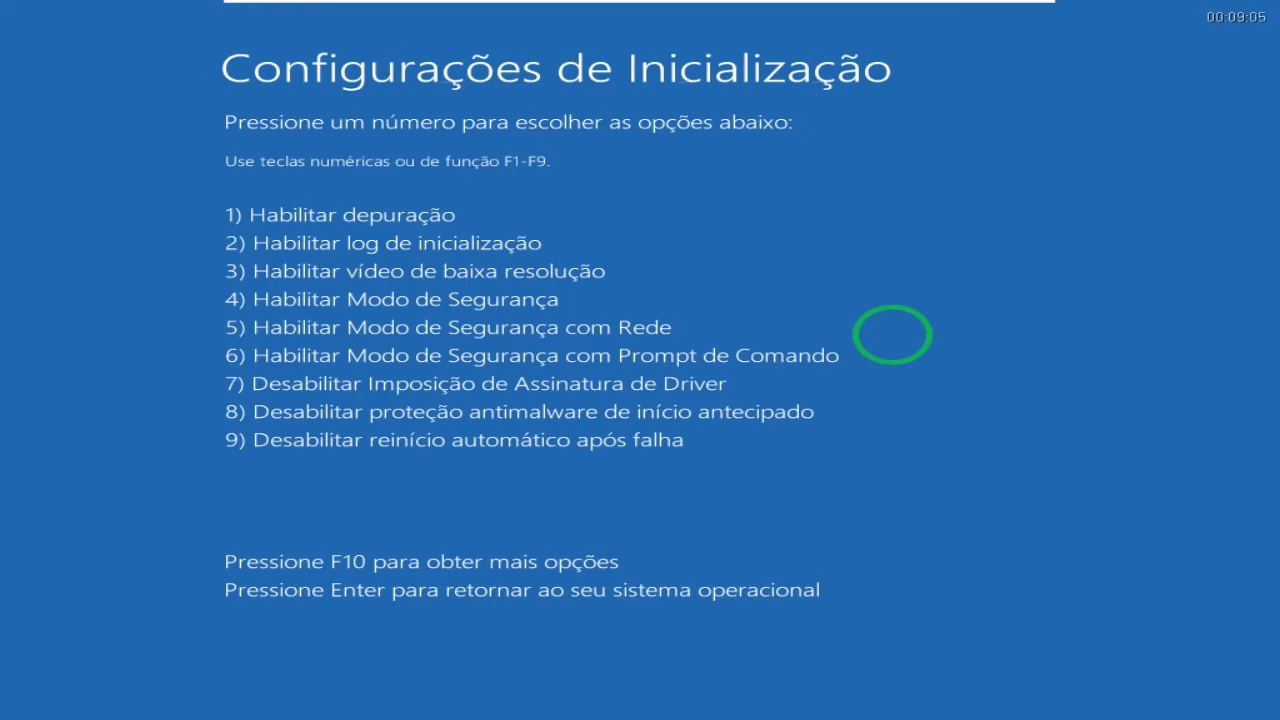
# Step: Choose option 4, Habilitar Modo de Segurança, to boot into Safe Mode
pyautogui.press('4')
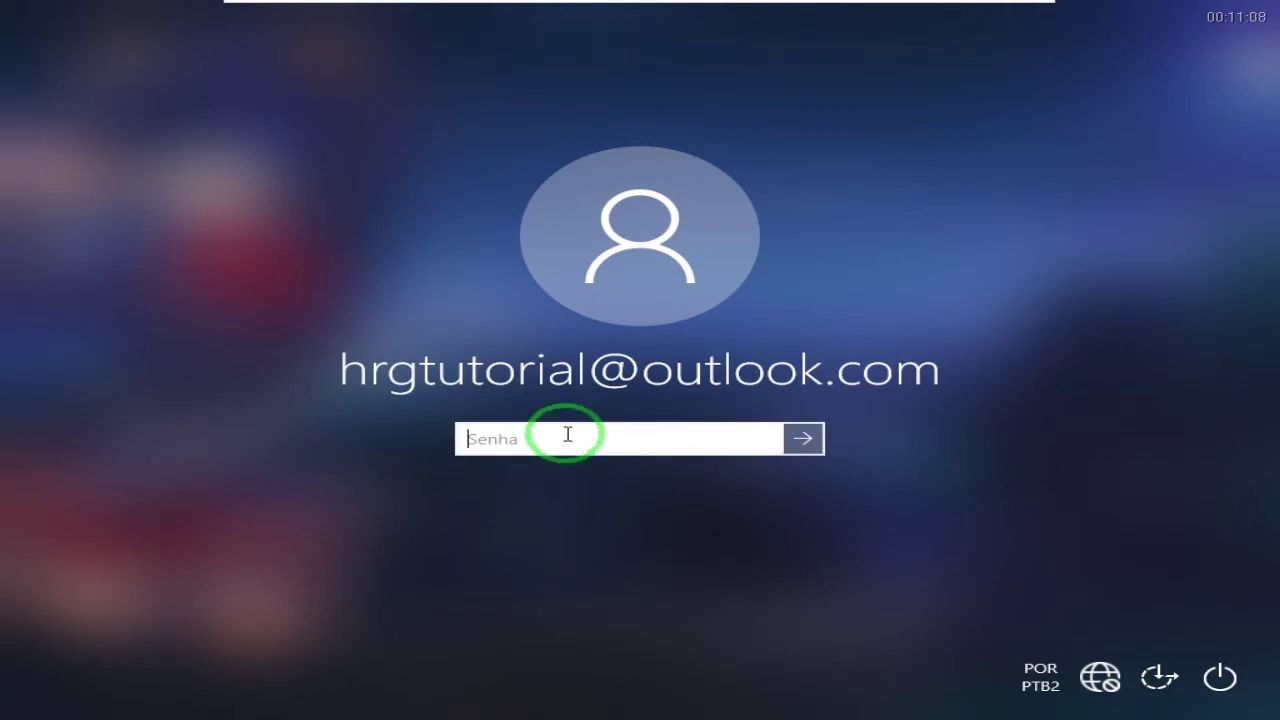
# Step: Enter the account password in the Senha box and sign in
pyautogui.write('••••••••')
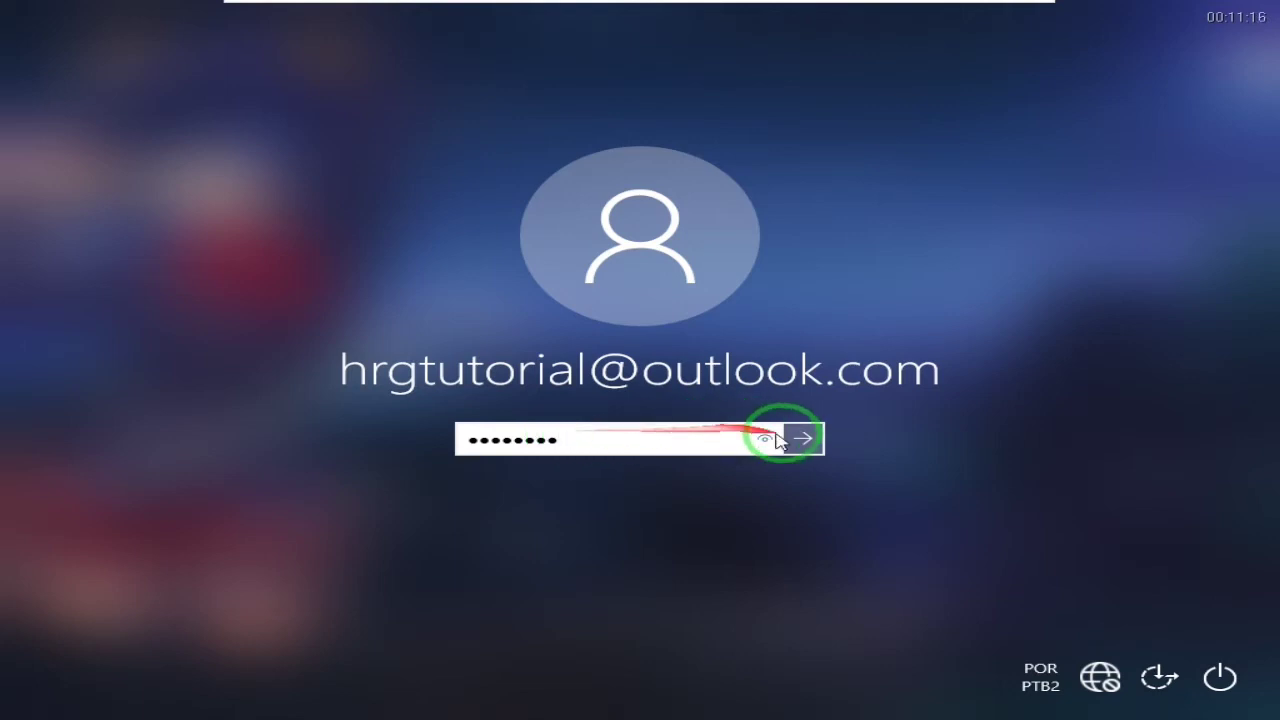
pyautogui.click(810, 442)
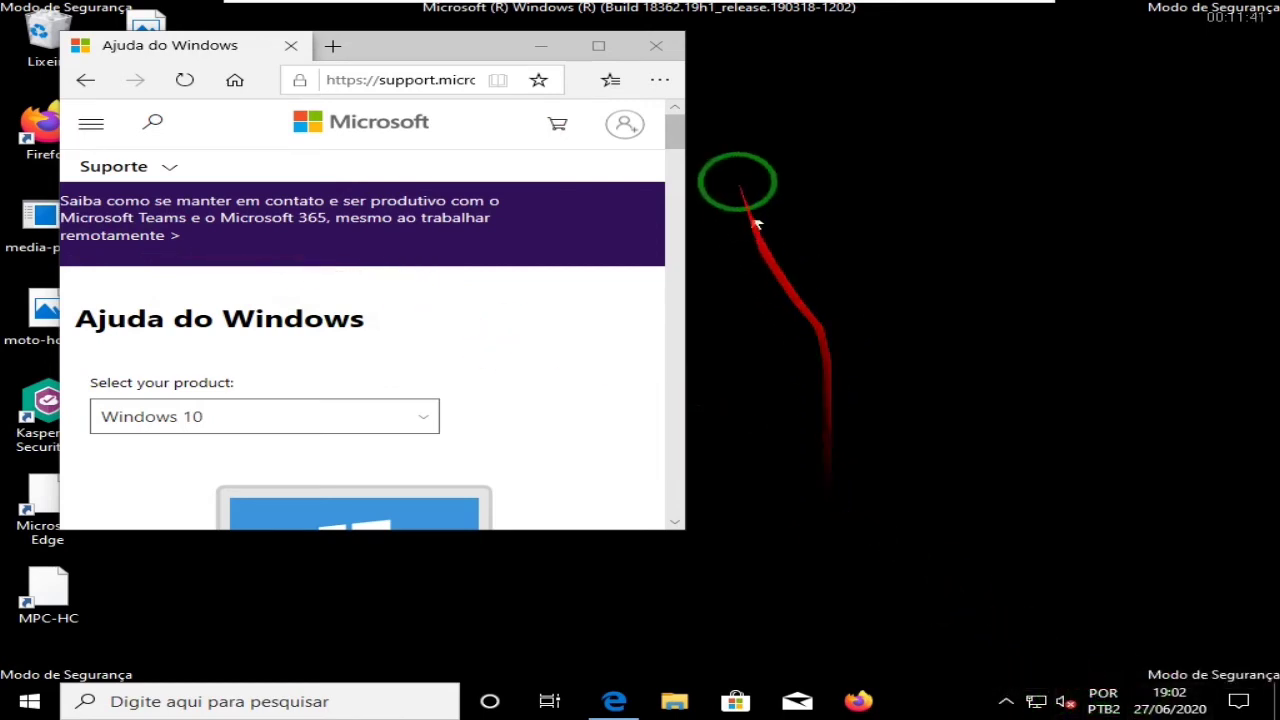
# Step: Close the Edge Ajuda do Windows page and launch Firefox from the taskbar
pyautogui.click(658, 43)
pyautogui.click(658, 43)
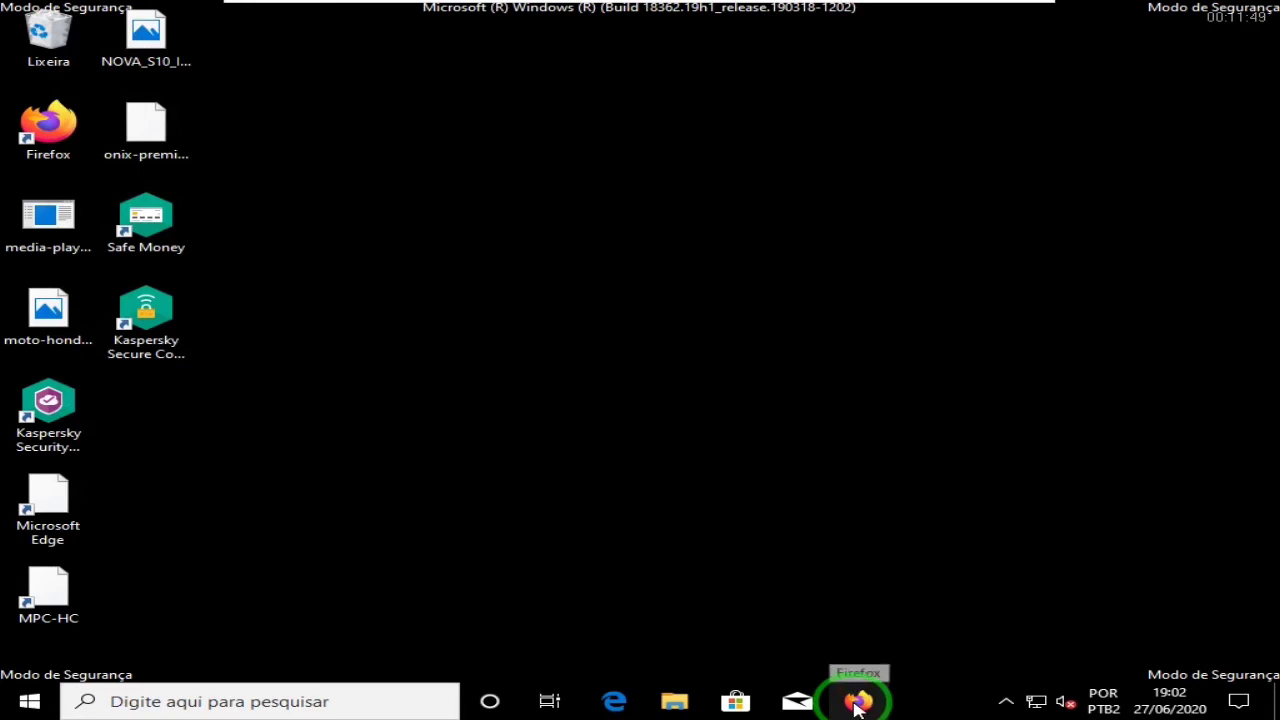
pyautogui.click(855, 704)
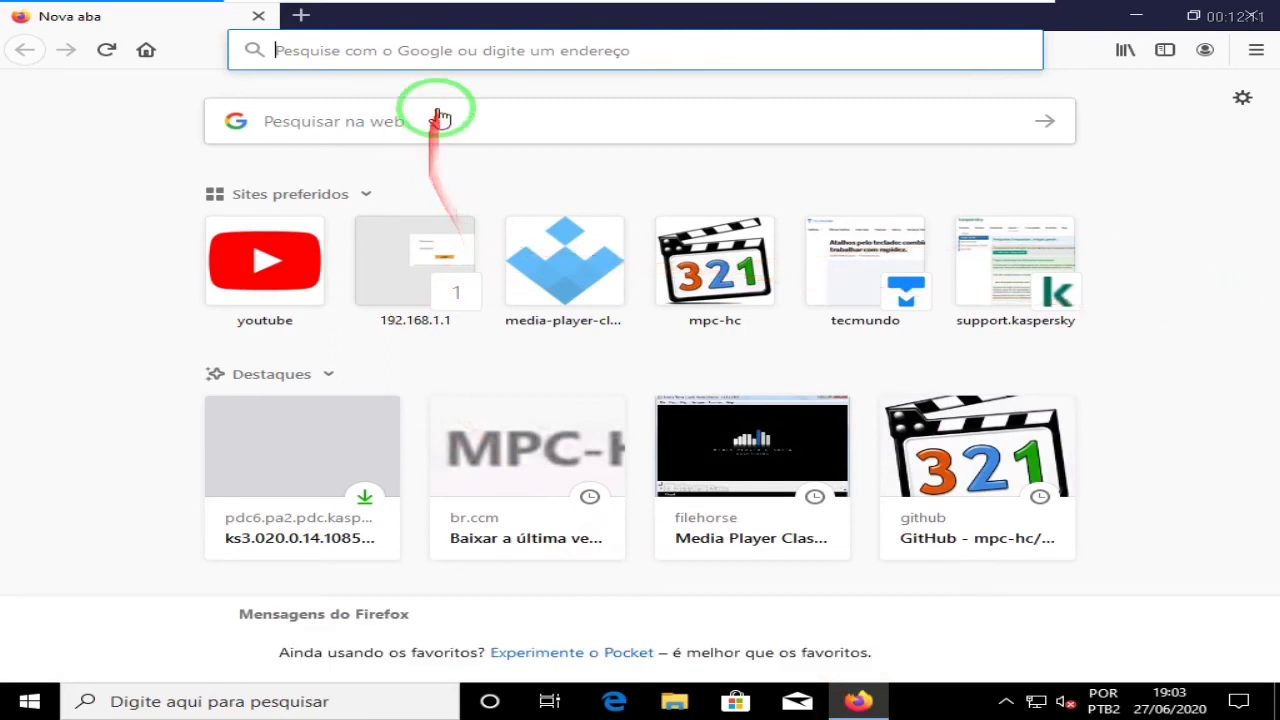
# Step: Load YouTube from Firefox's favourite sites and scroll through its home page
pyautogui.click(226, 284)
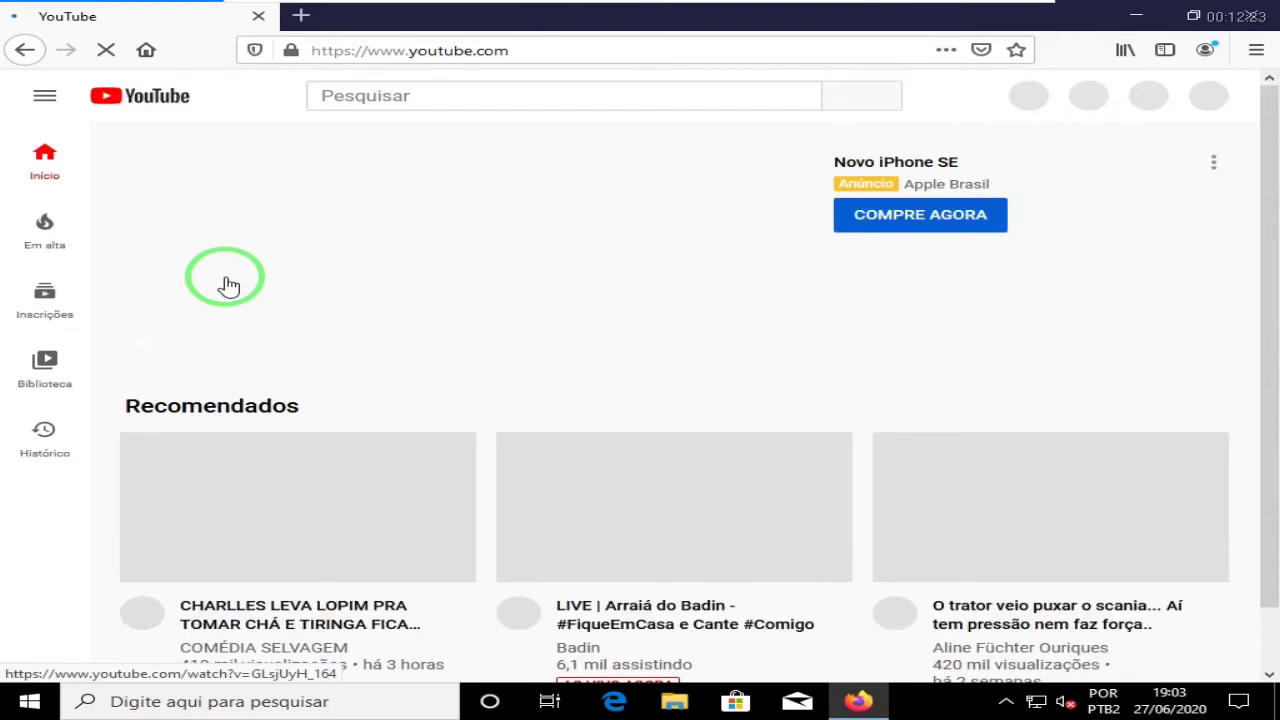
pyautogui.scroll(-1, 637, 400)
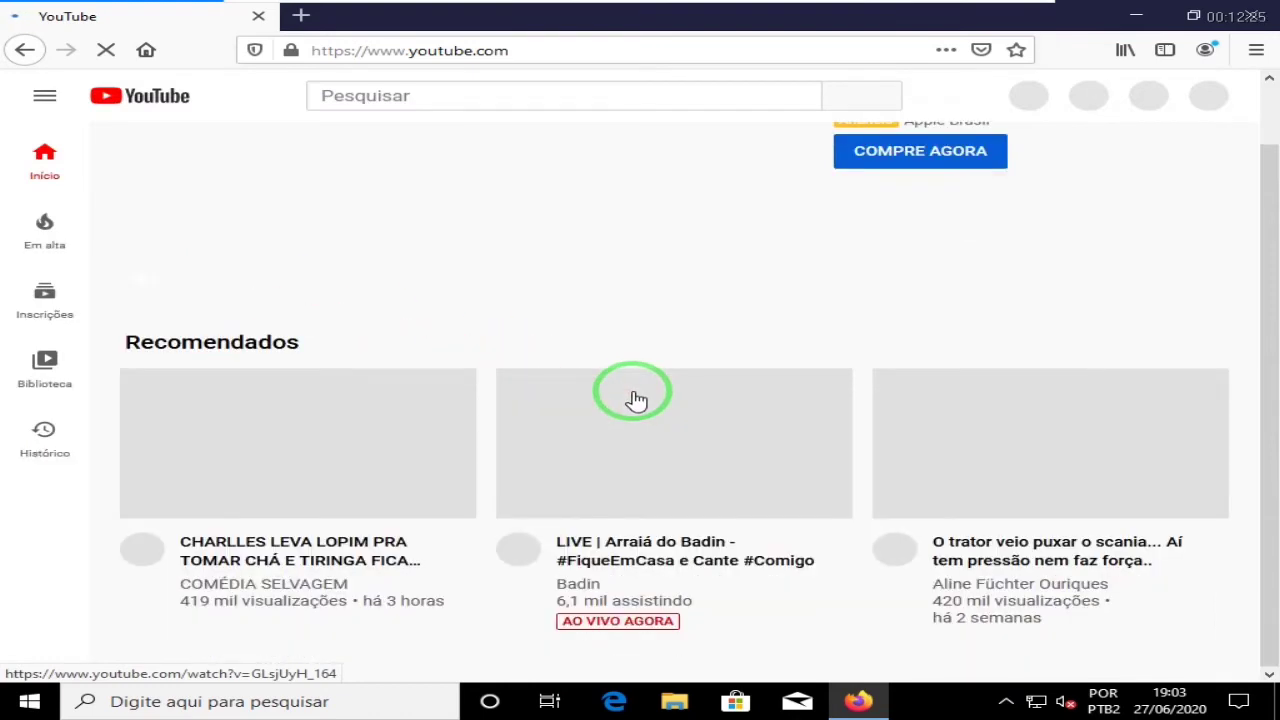
pyautogui.scroll(1, 637, 400)
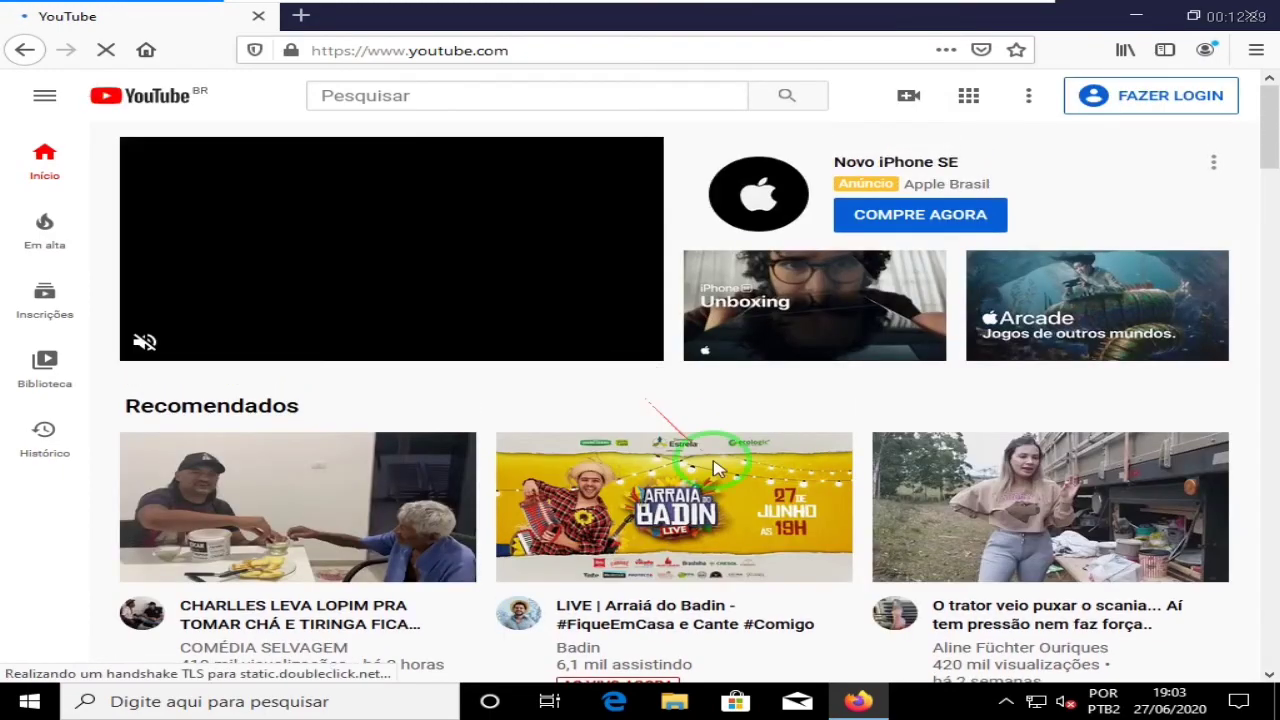
pyautogui.scroll(-12, 711, 460)
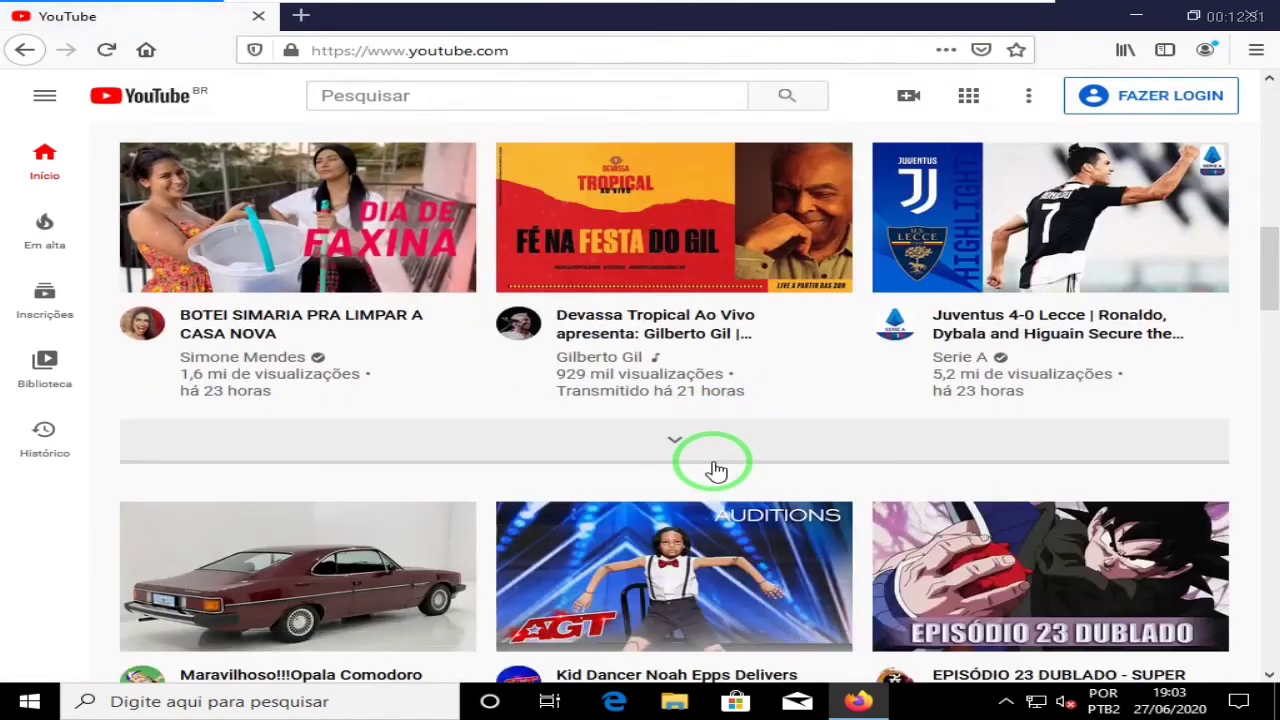
pyautogui.scroll(8, 716, 470)
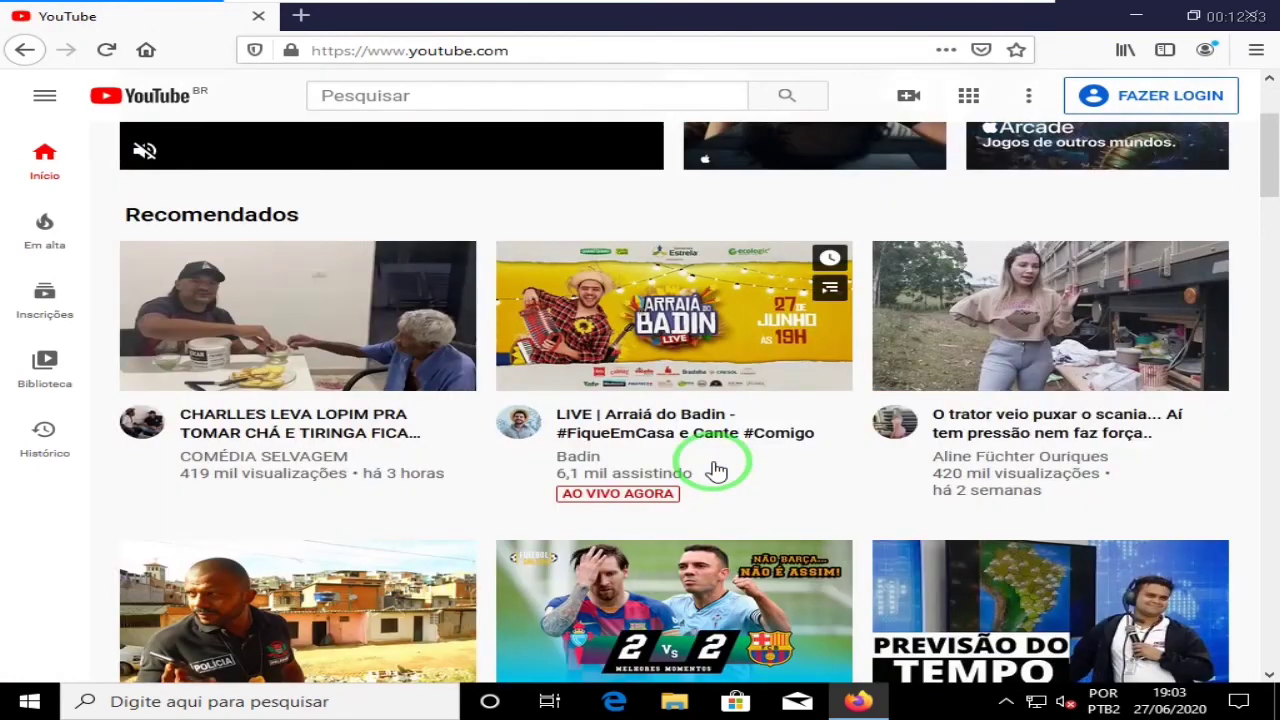
pyautogui.scroll(3, 716, 470)
# Step: Search YouTube for 'hrg tutoriais' and open the H R G Tutoriais channel
pyautogui.click(409, 92)
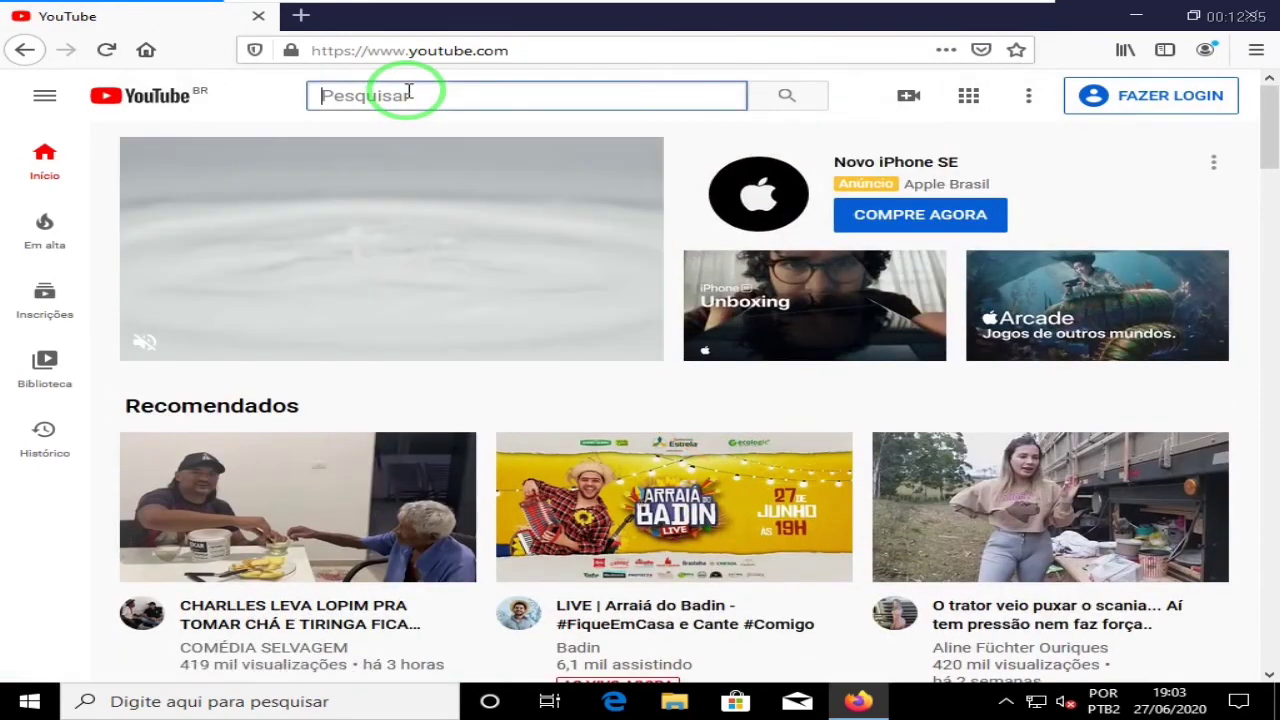
pyautogui.write('hrg')
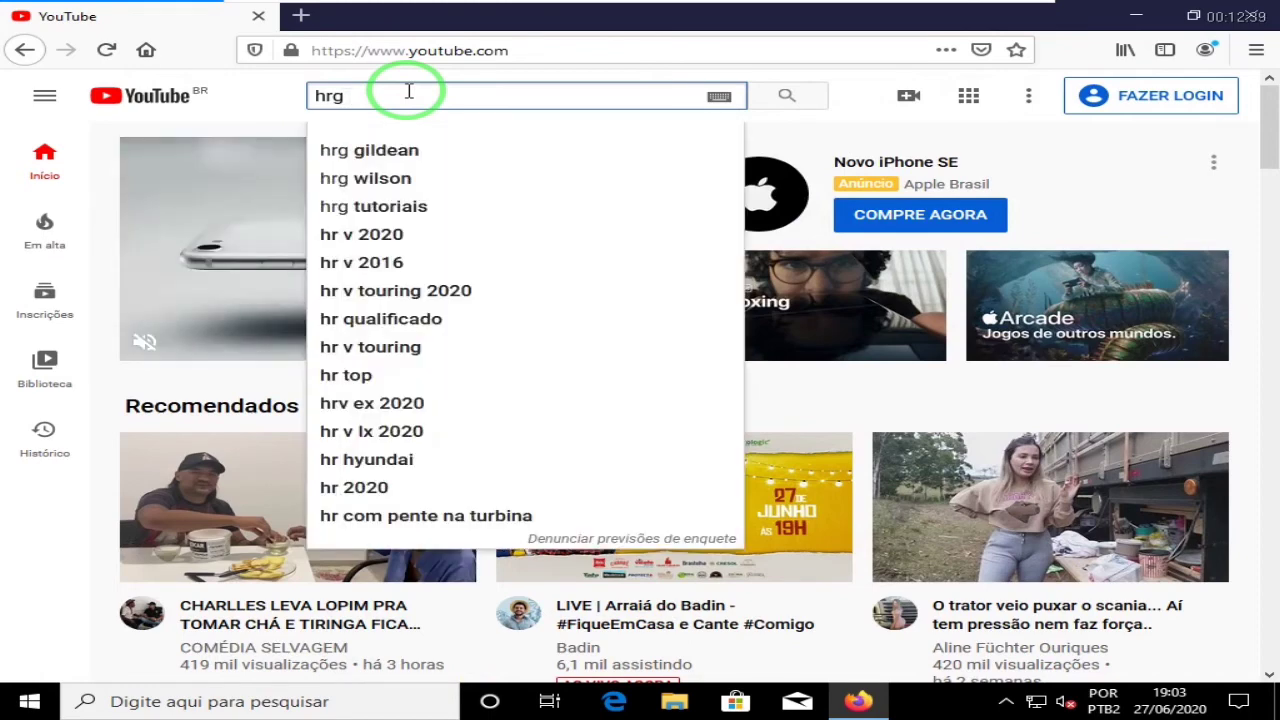
pyautogui.press('Escape')
pyautogui.click(409, 92)
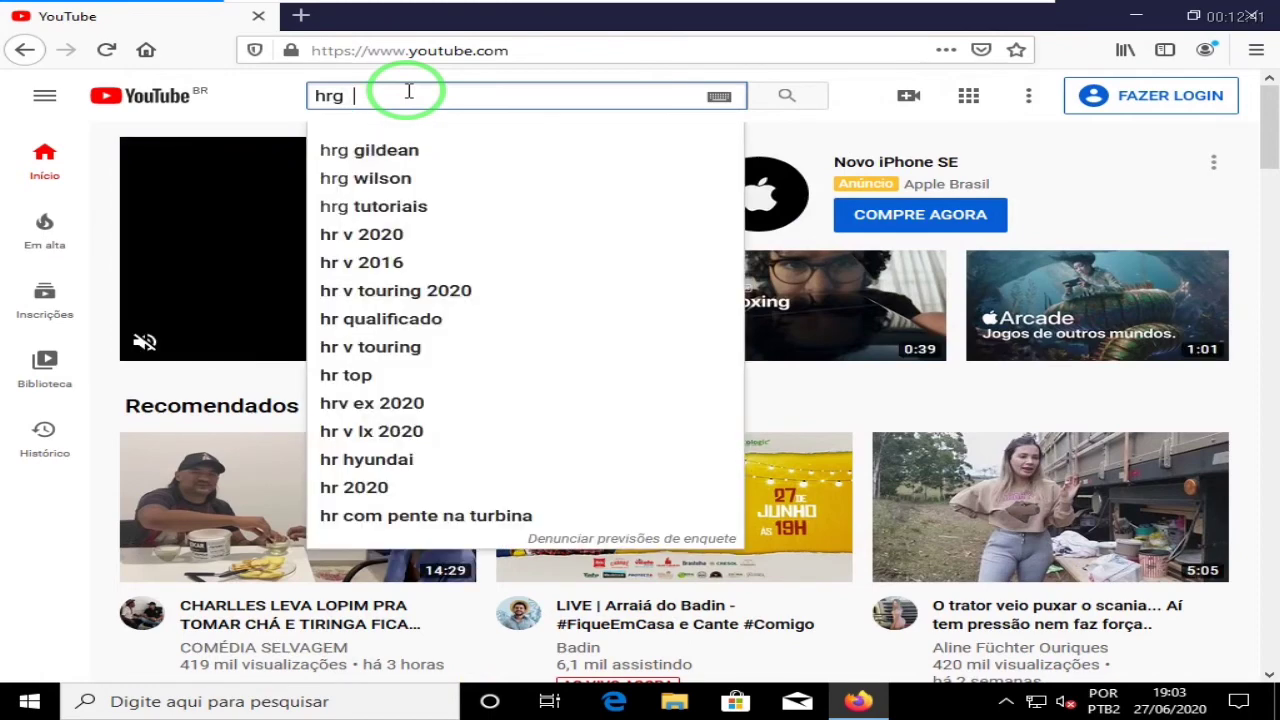
pyautogui.write('t')
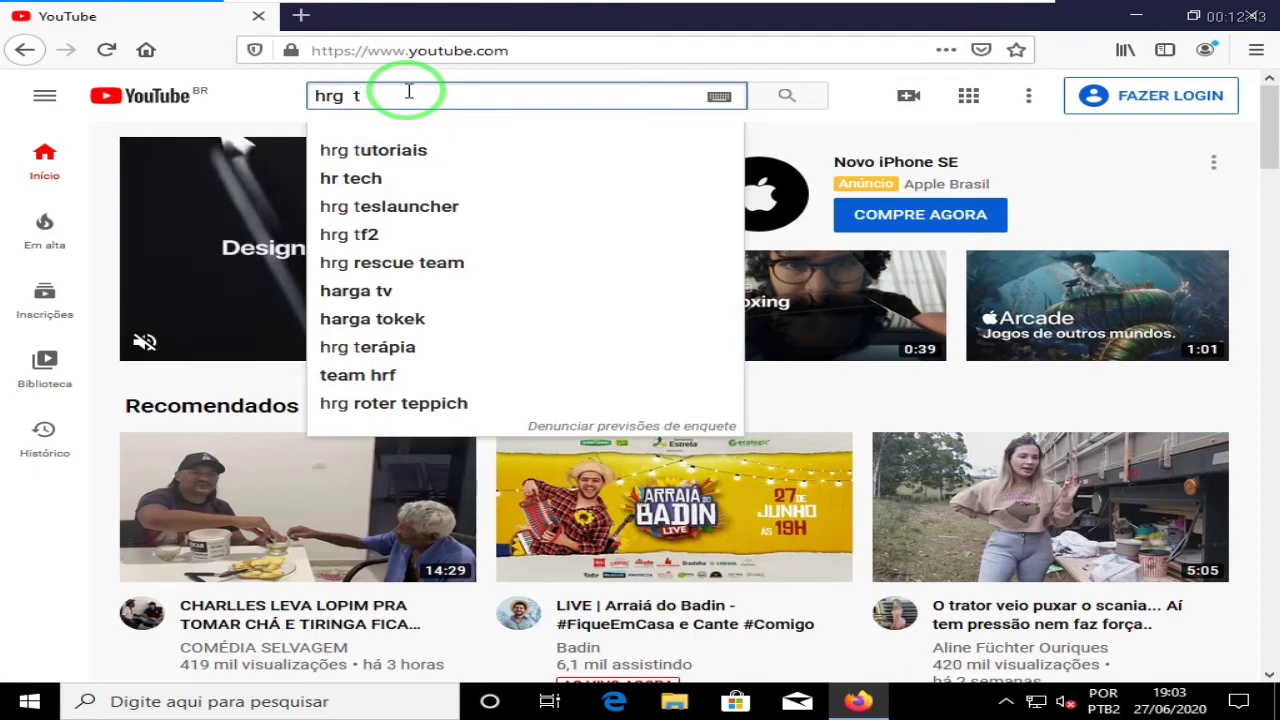
pyautogui.click(320, 150)
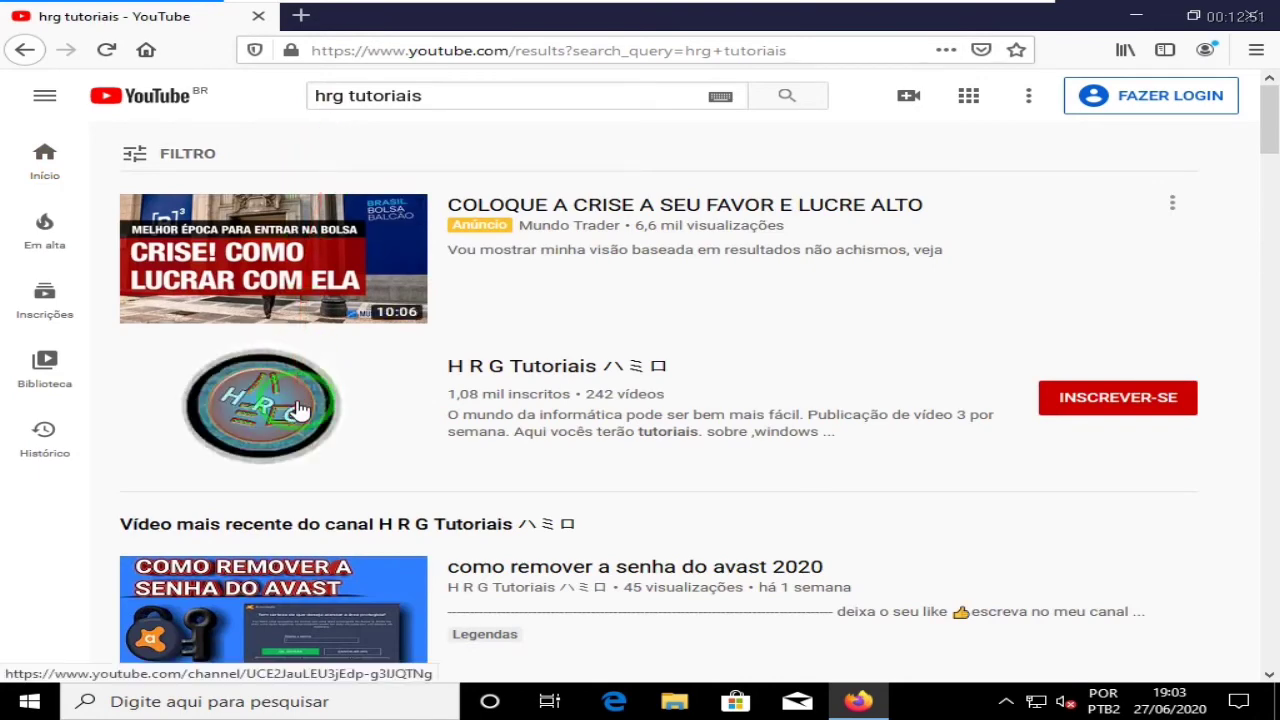
pyautogui.click(298, 410)
pyautogui.click(298, 410)
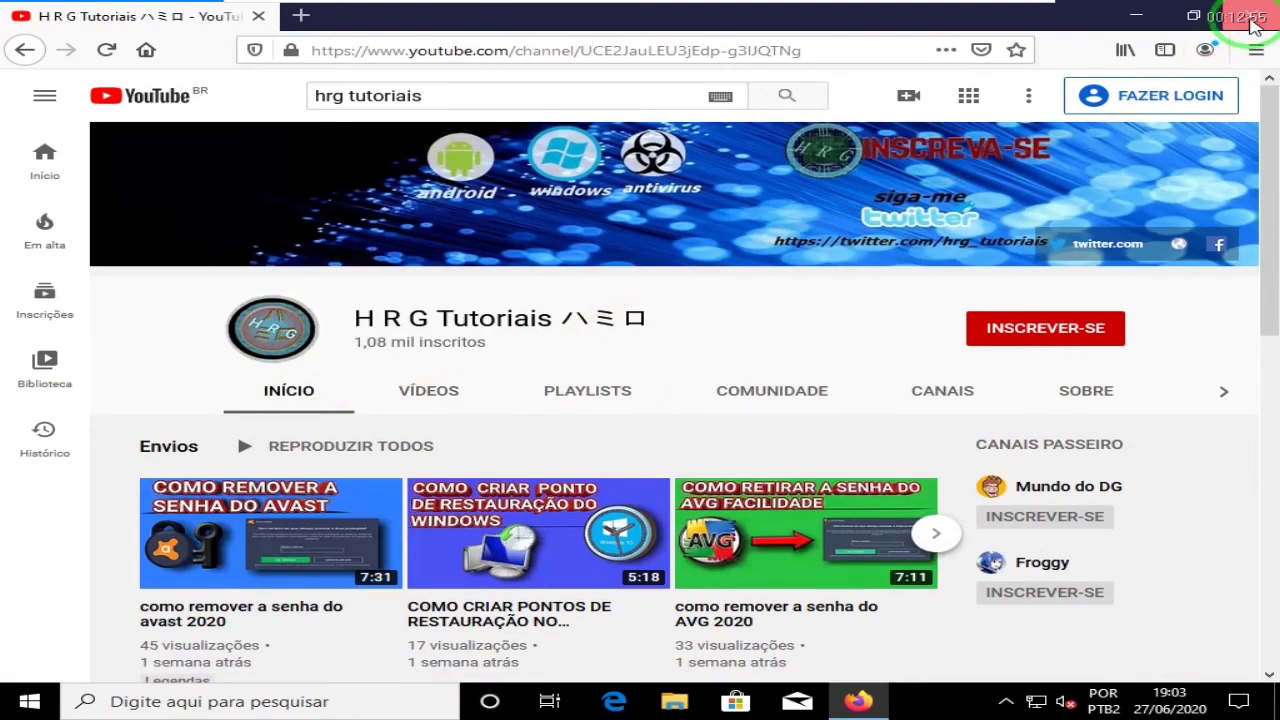
# Step: Close Firefox and bring up the Run box with msconfig on the Safe Mode desktop
pyautogui.click(1248, 20)
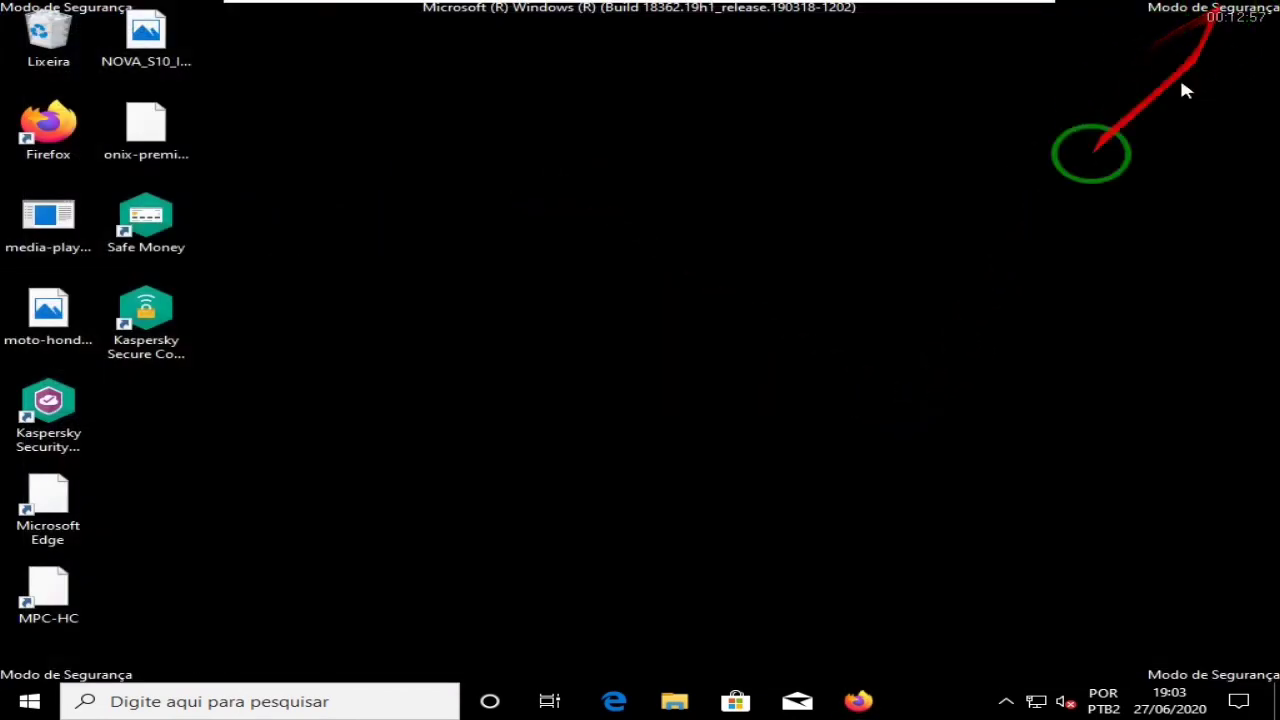
pyautogui.moveTo(709, 400); pyautogui.dragTo(781, 488)
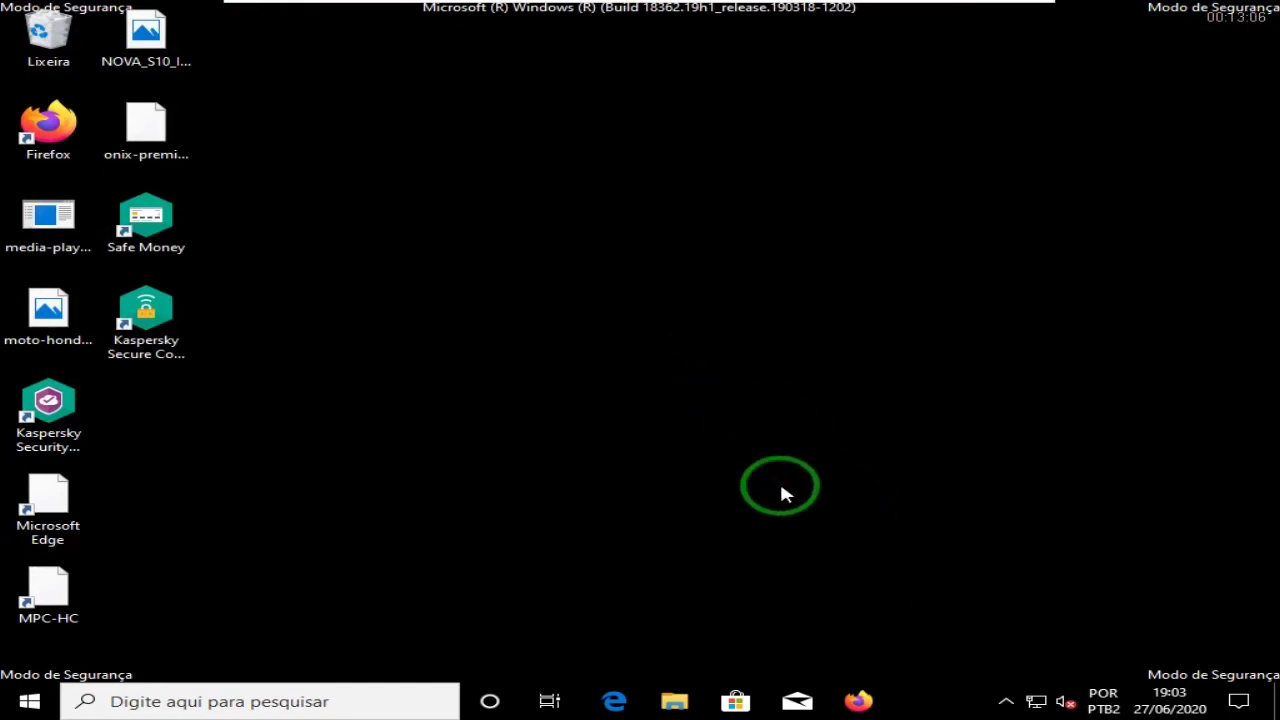
pyautogui.moveTo(763, 382); pyautogui.dragTo(795, 474)
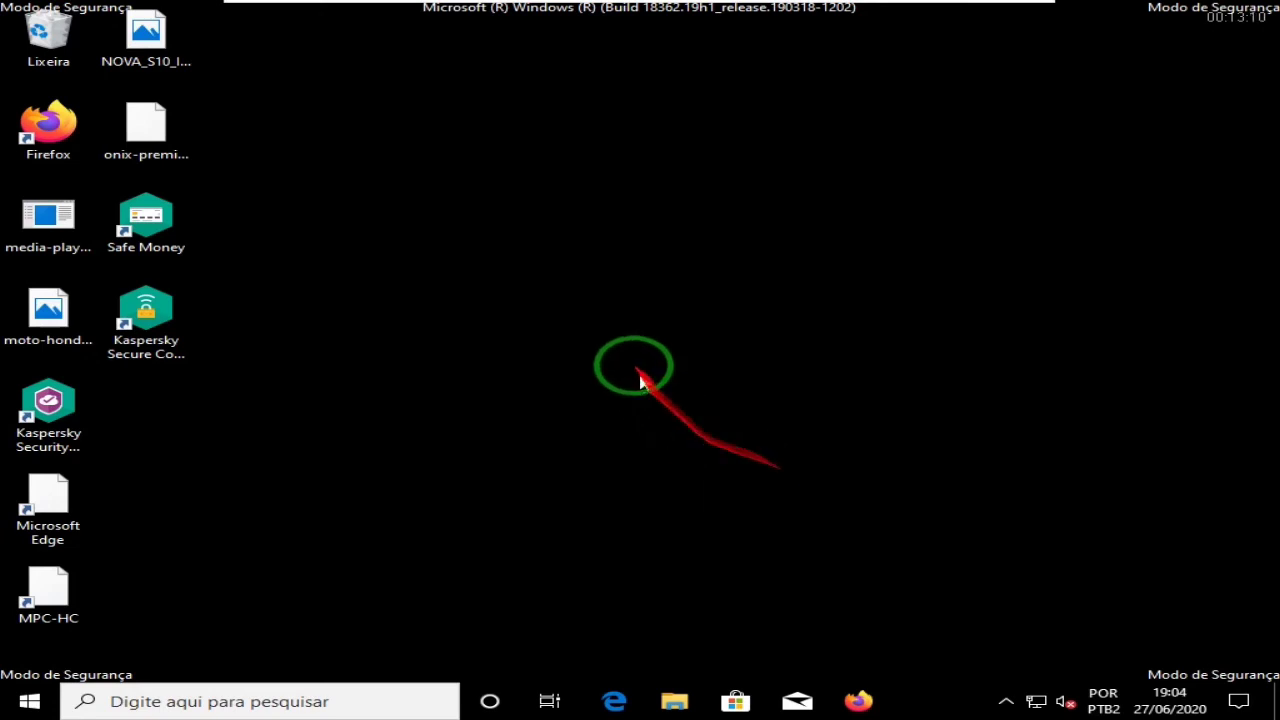
pyautogui.moveTo(604, 316); pyautogui.dragTo(786, 555)
pyautogui.moveTo(634, 376); pyautogui.dragTo(780, 600)
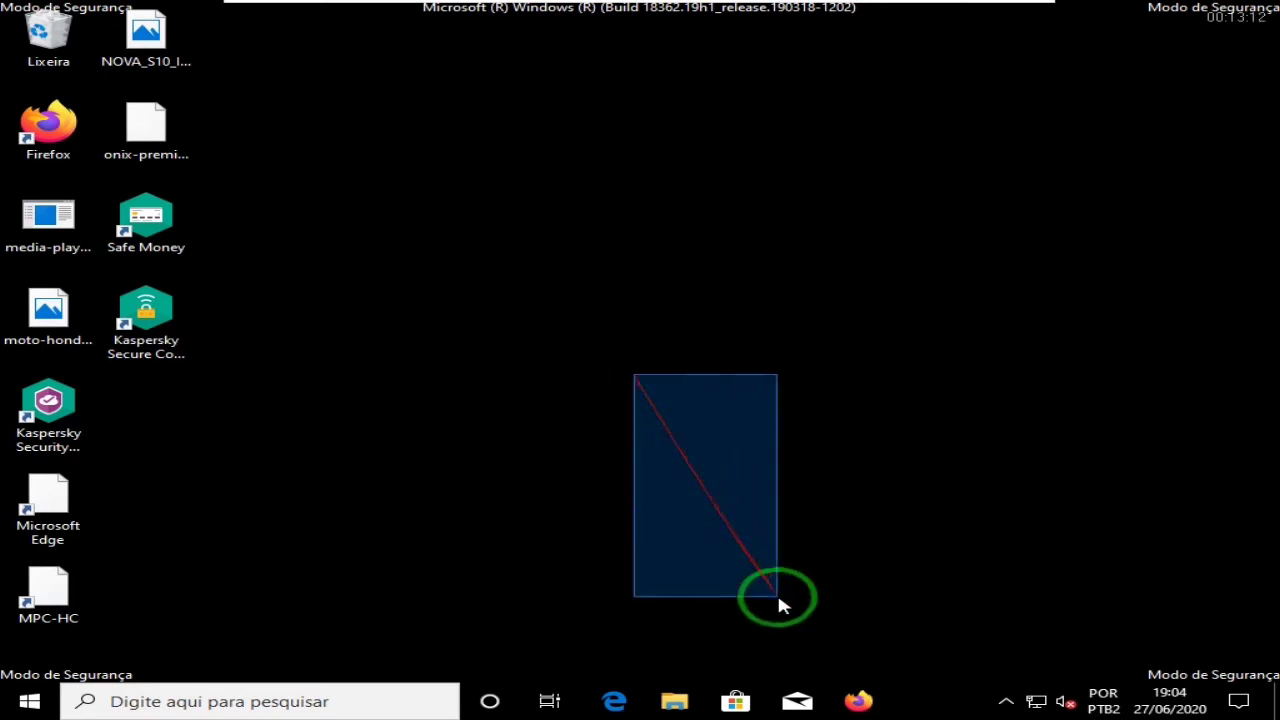
pyautogui.moveTo(623, 323); pyautogui.dragTo(806, 600)
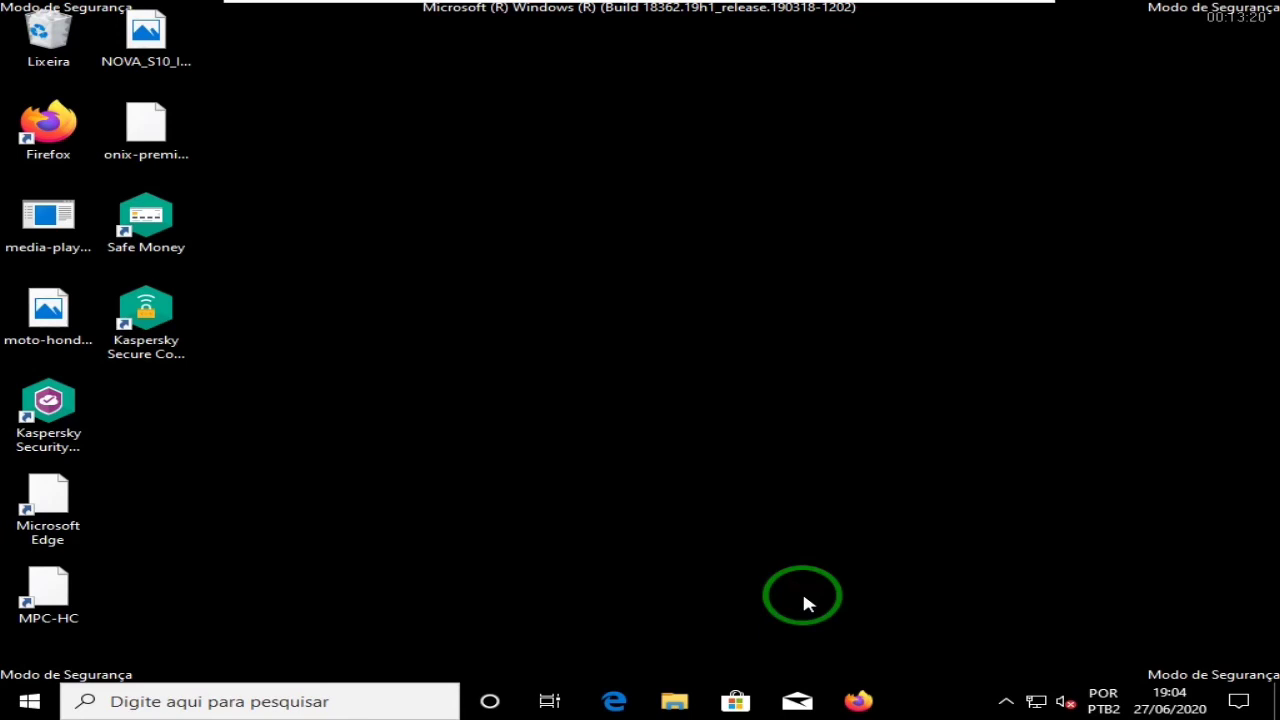
pyautogui.press('super+r')
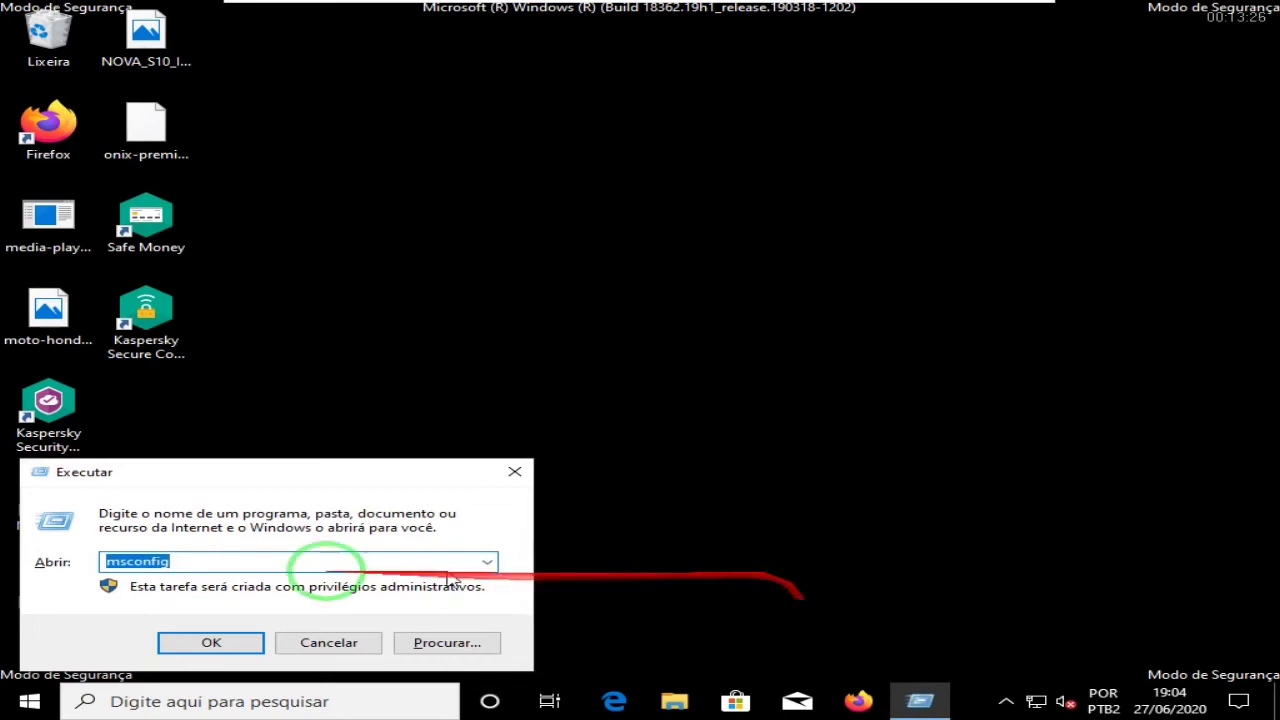
# Step: Launch msconfig, verify Safe boot is unticked on the Boot tab, and close it unchanged
pyautogui.click(205, 642)
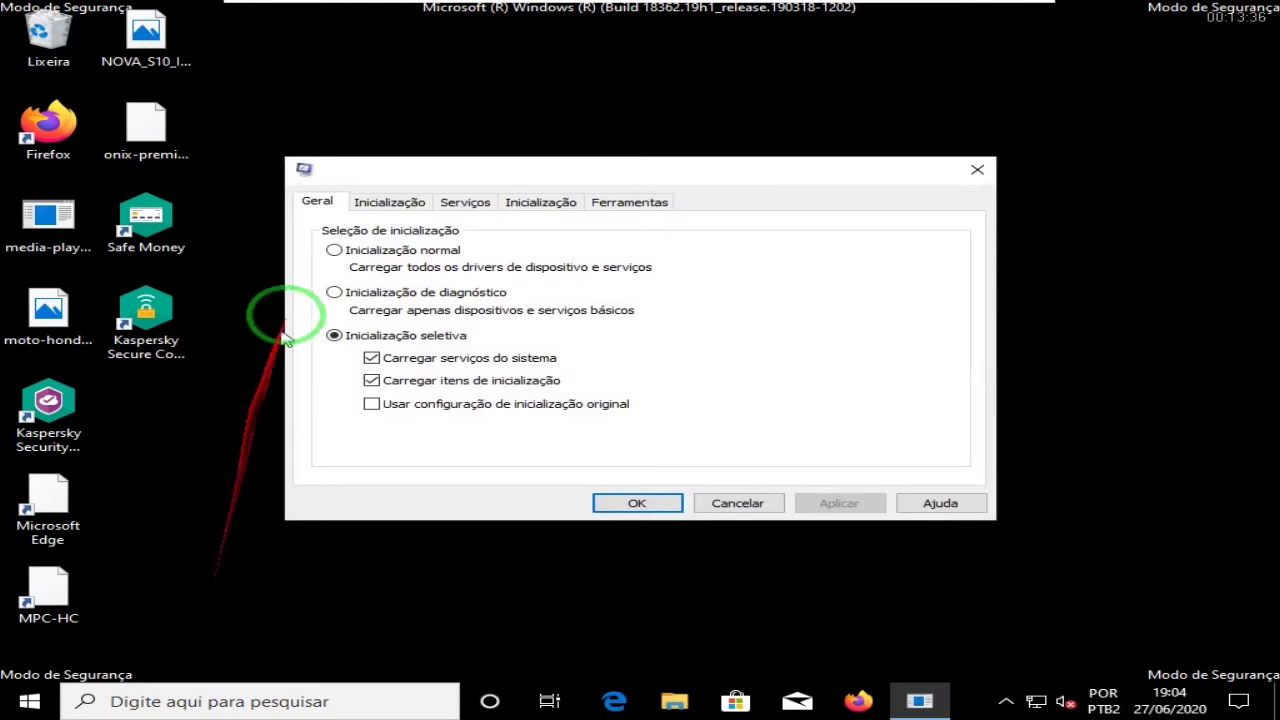
pyautogui.click(395, 202)
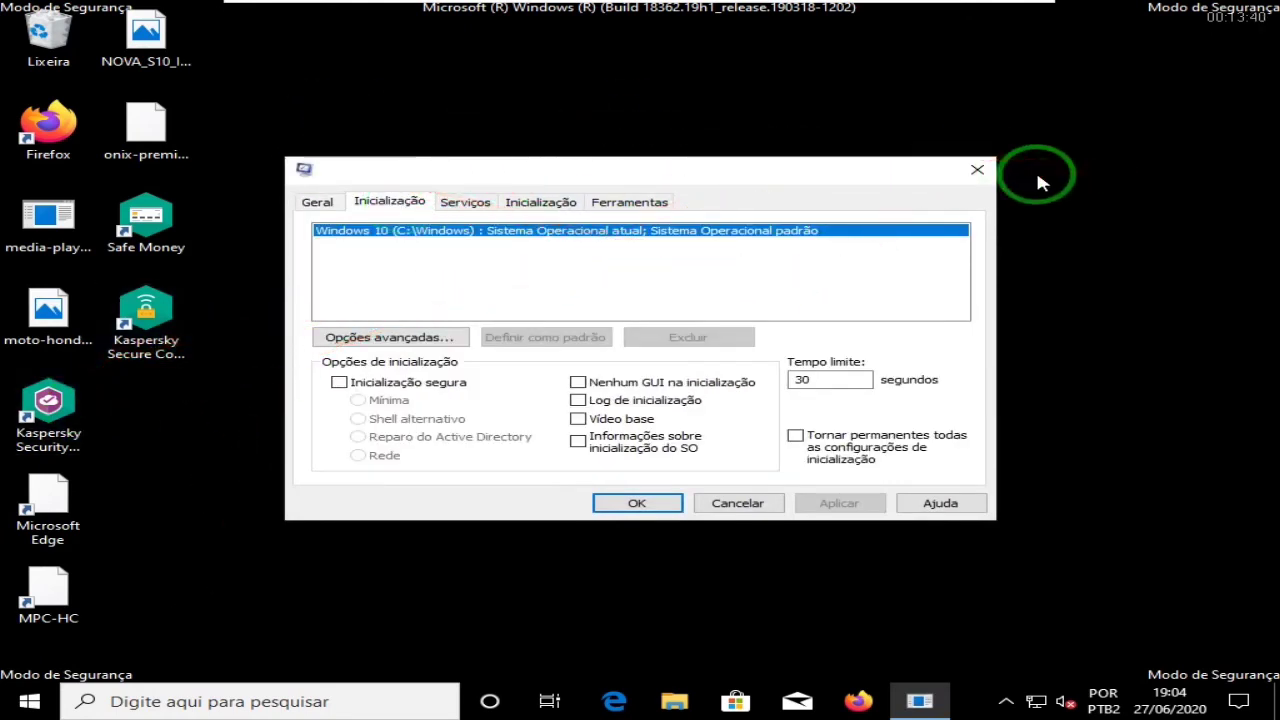
pyautogui.click(975, 175)
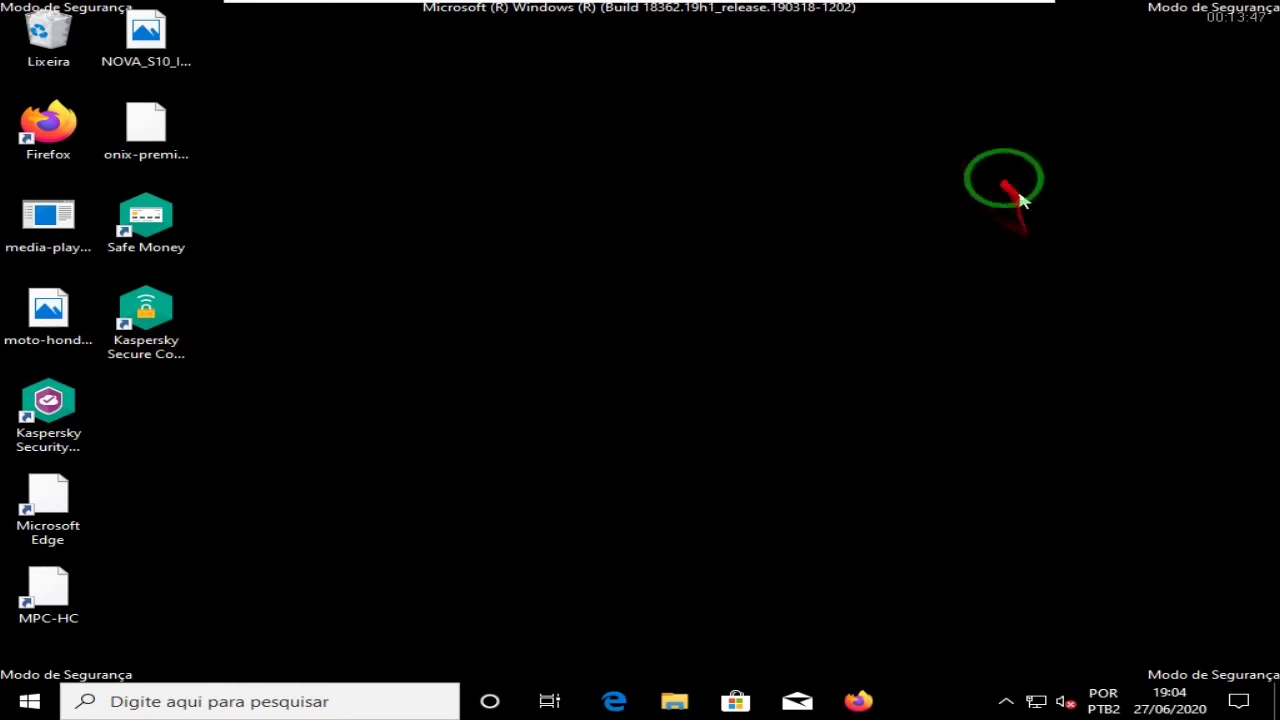
pyautogui.click(22, 705)
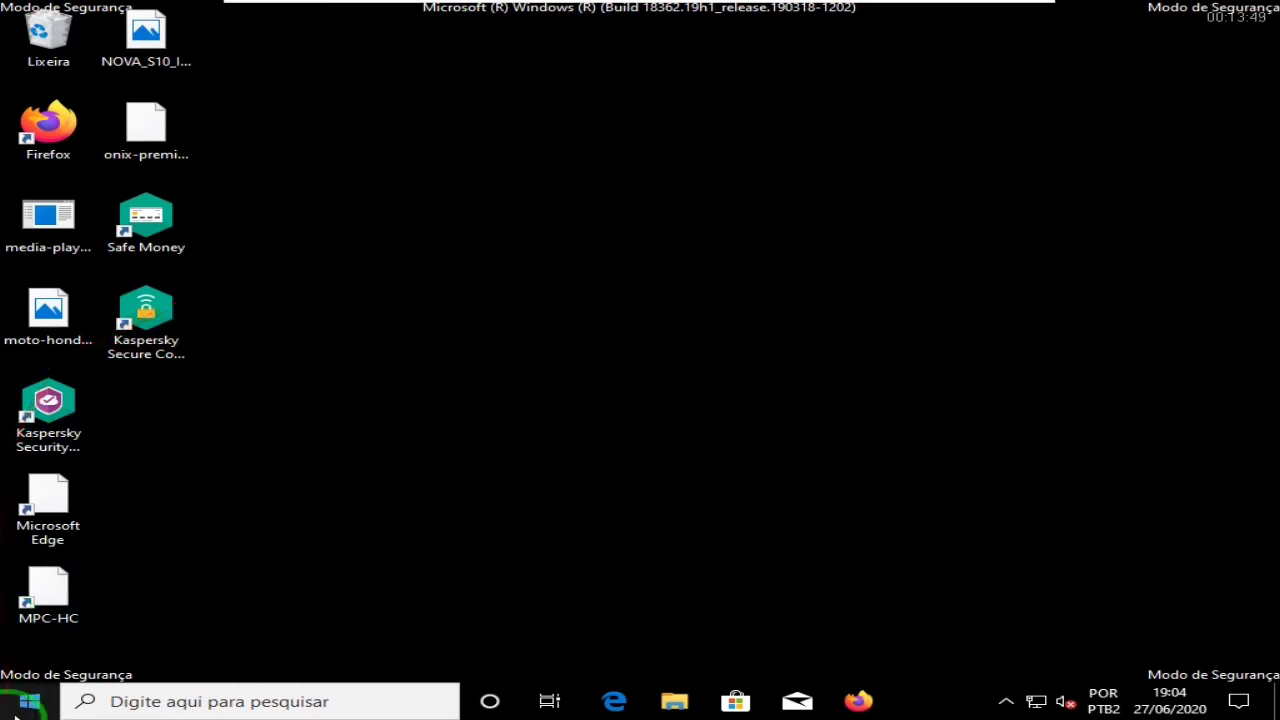
# Step: Choose Reiniciar under Desligar ou sair to restart Windows out of Safe Mode
pyautogui.click(229, 668)
pyautogui.click(393, 662)
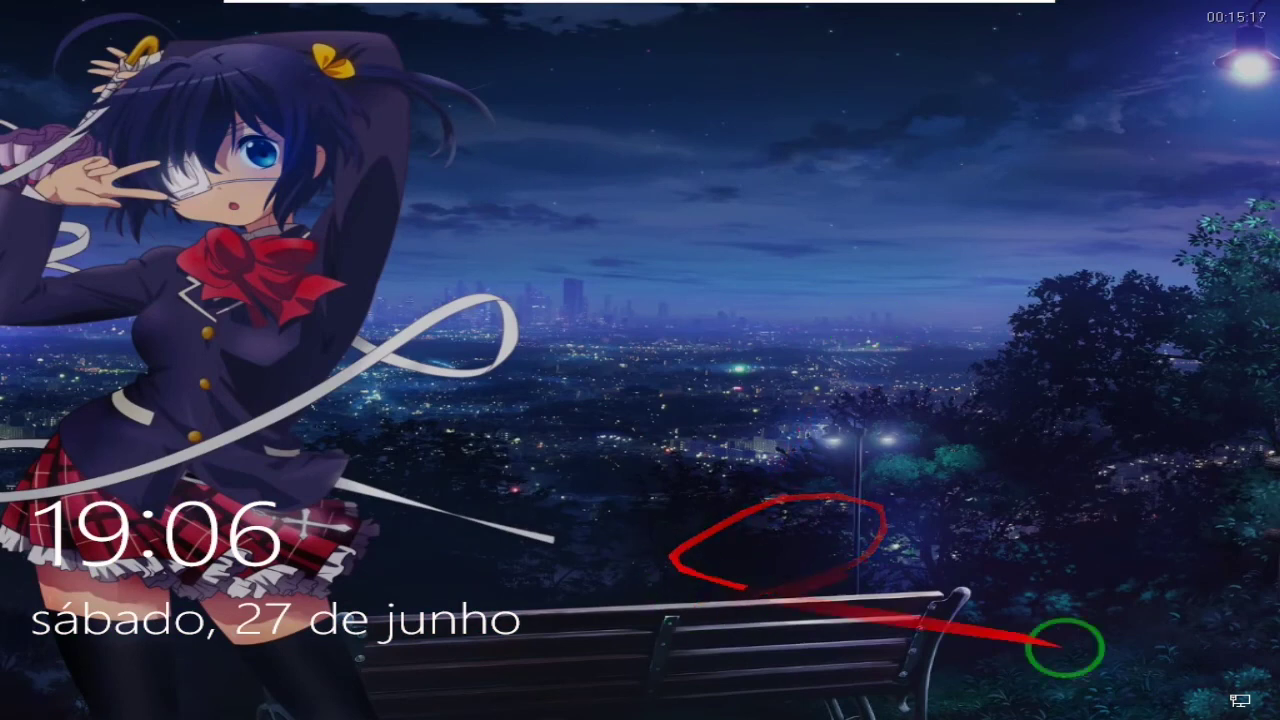
# Step: Dismiss the lock screen and enter the account PIN to sign in
pyautogui.click(383, 592)
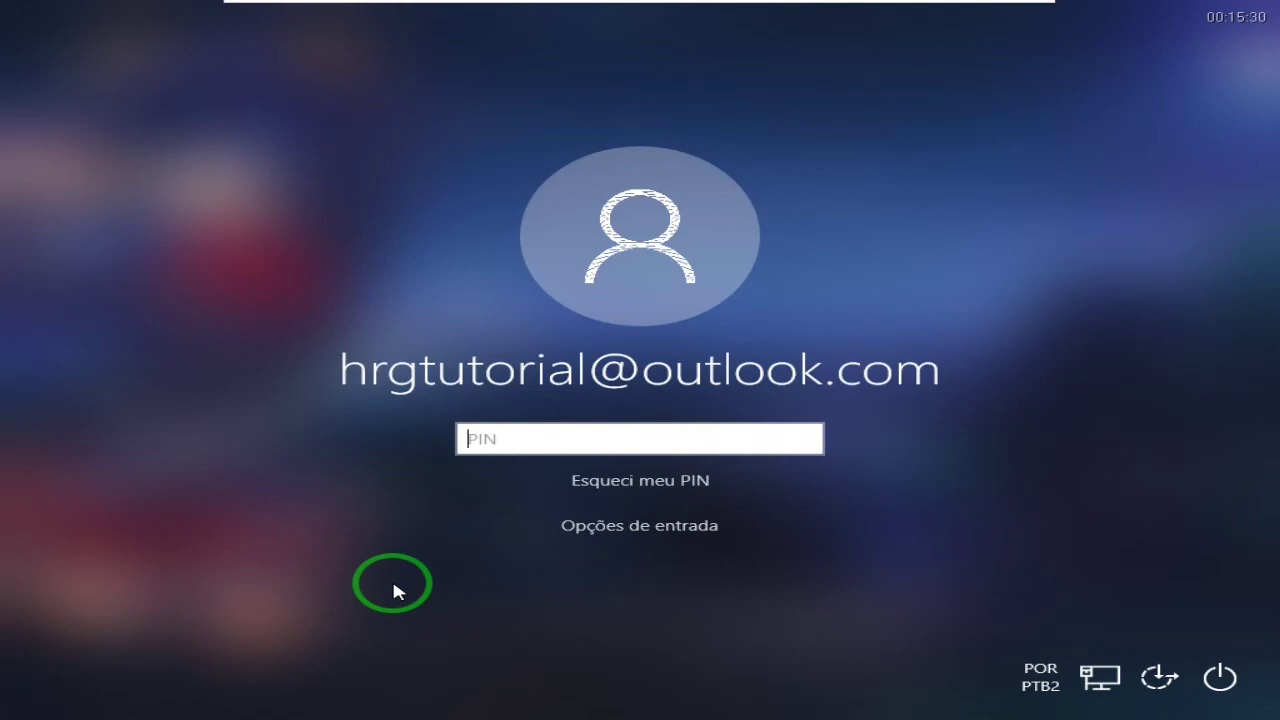
pyautogui.write('1')
pyautogui.write('234')
pyautogui.press('Return')
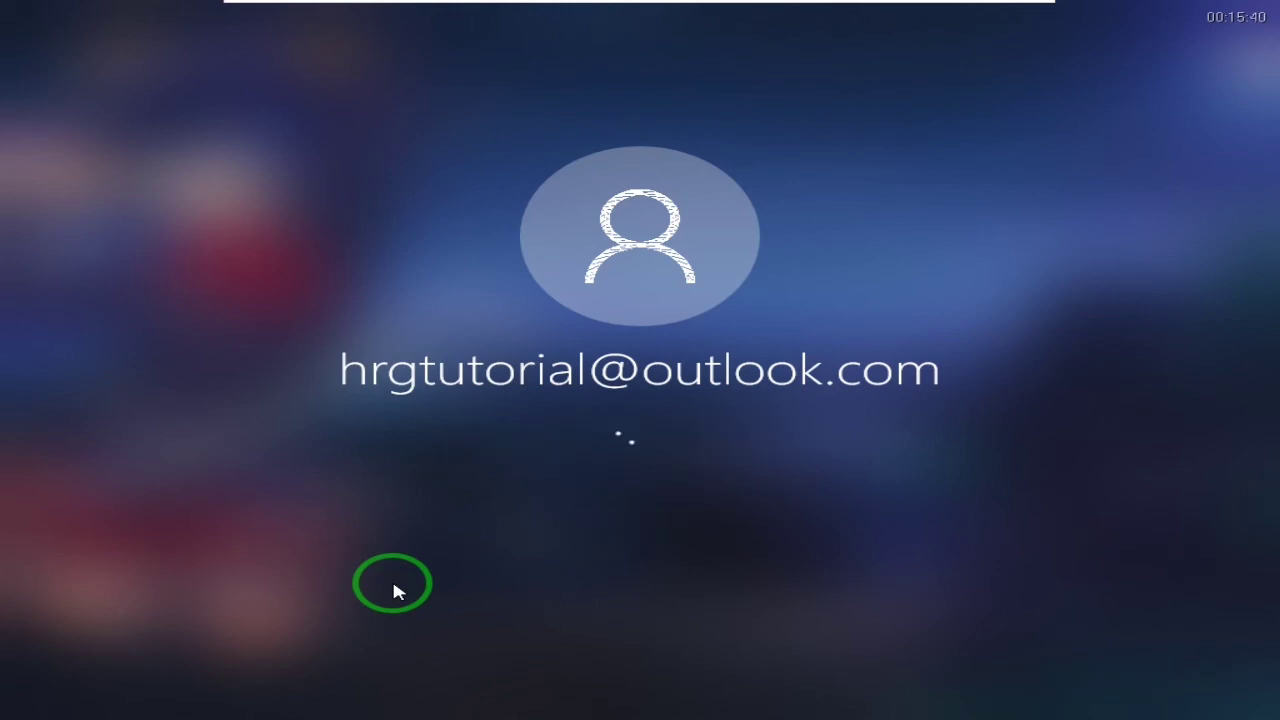